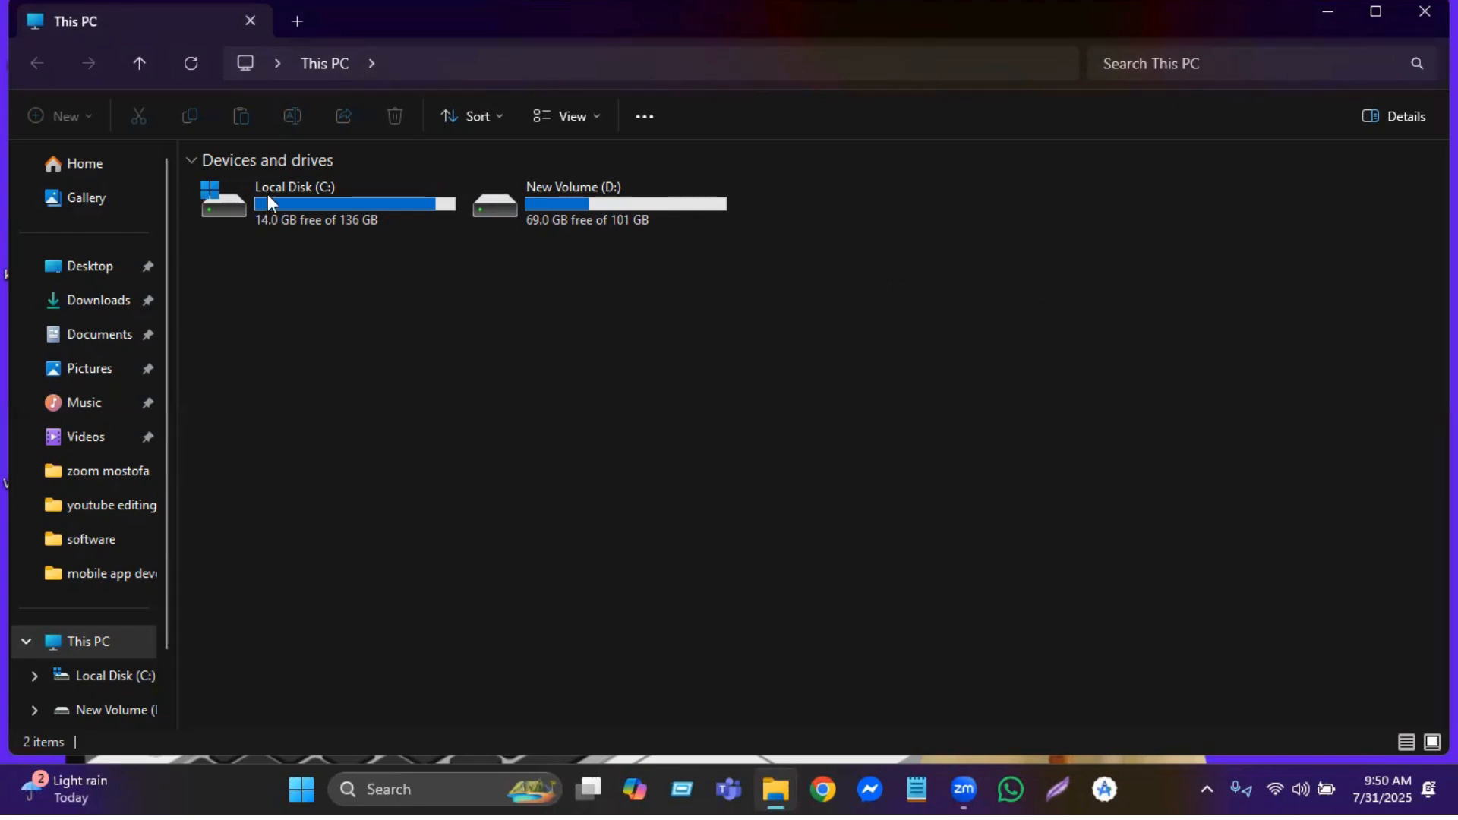
Open the Control Panel and bring up the list of installed programs for uninstalling.
click(397, 790)
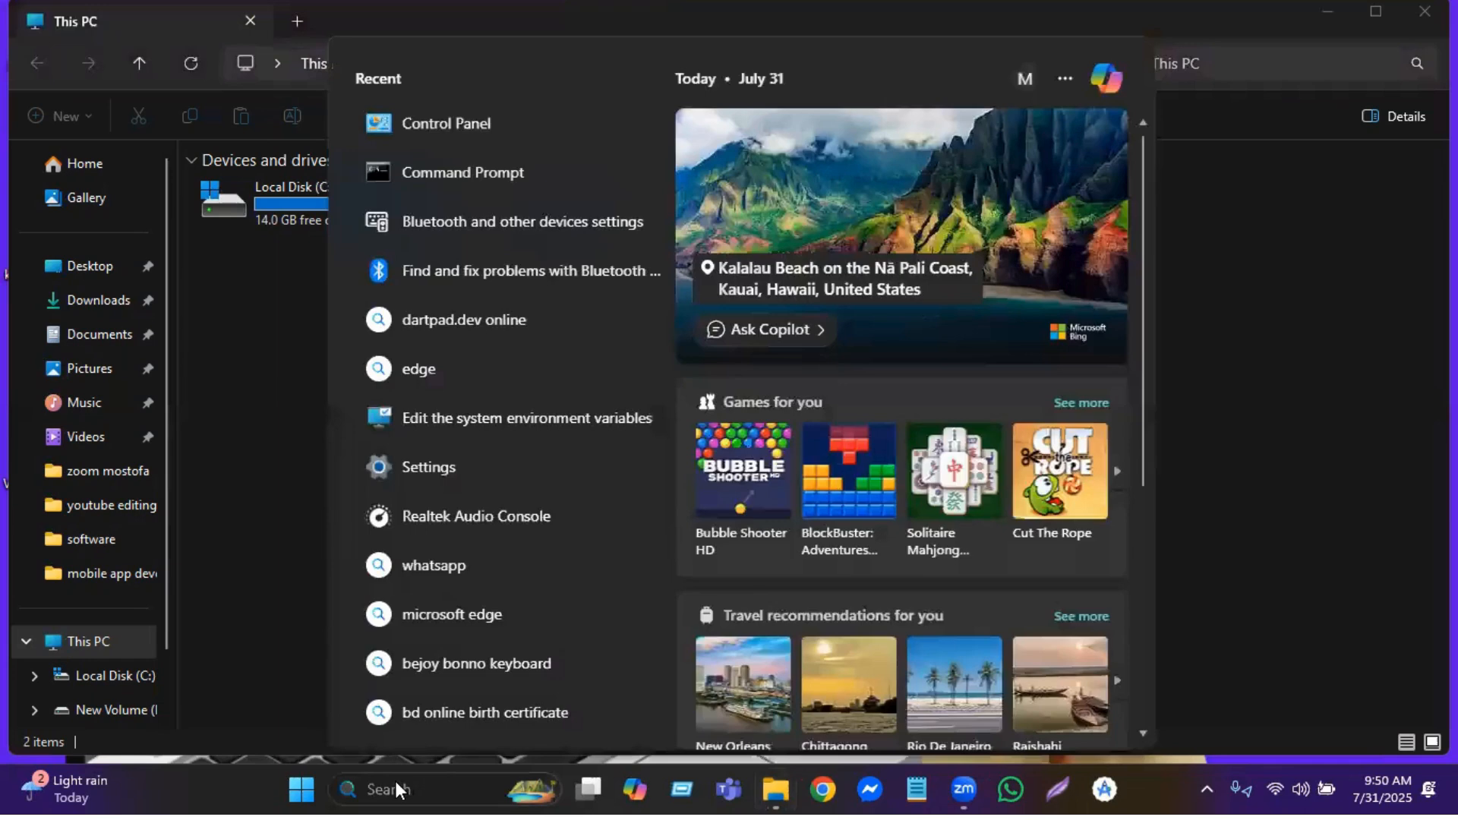
click(446, 124)
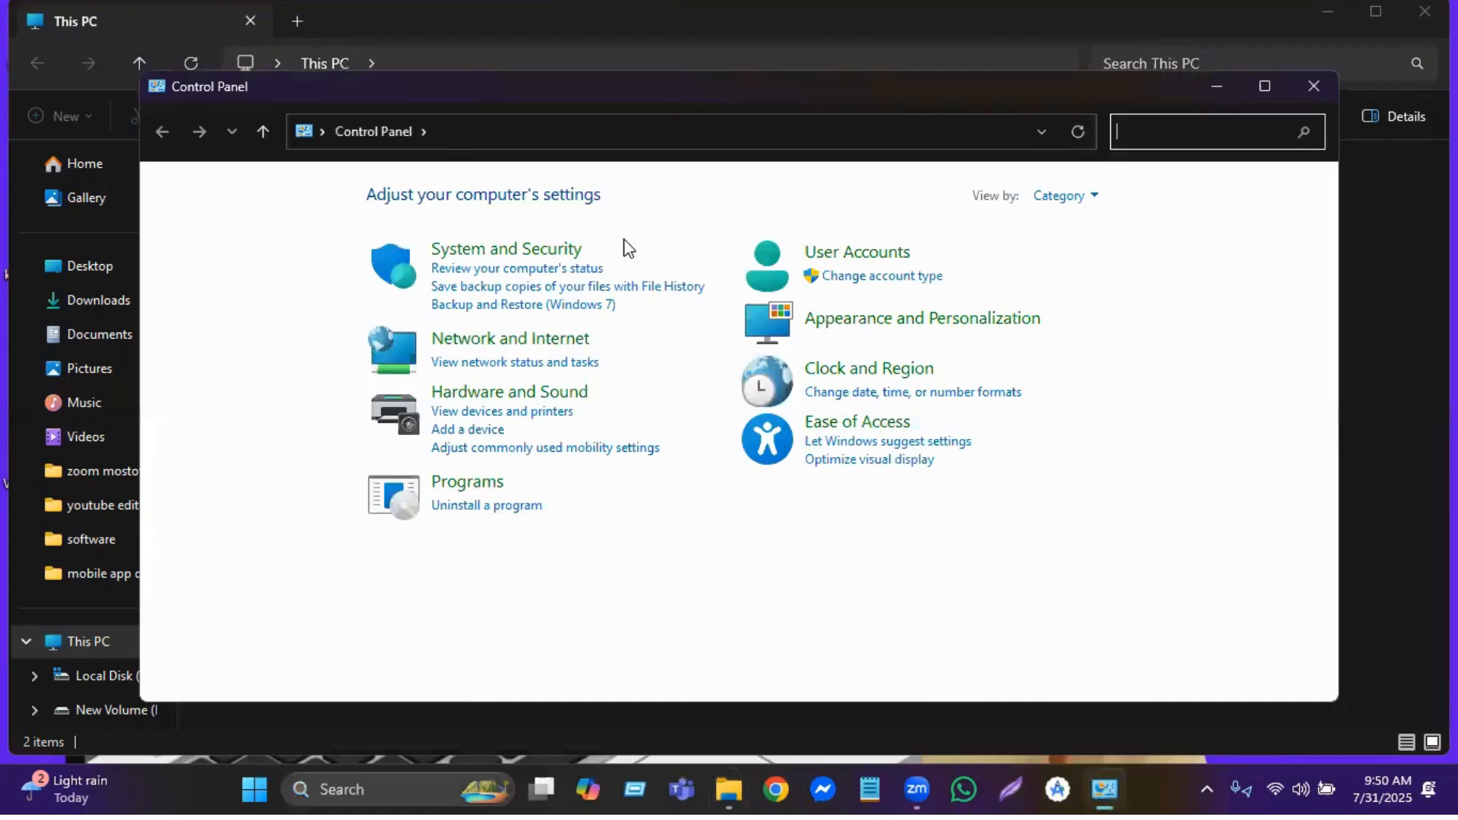
click(467, 505)
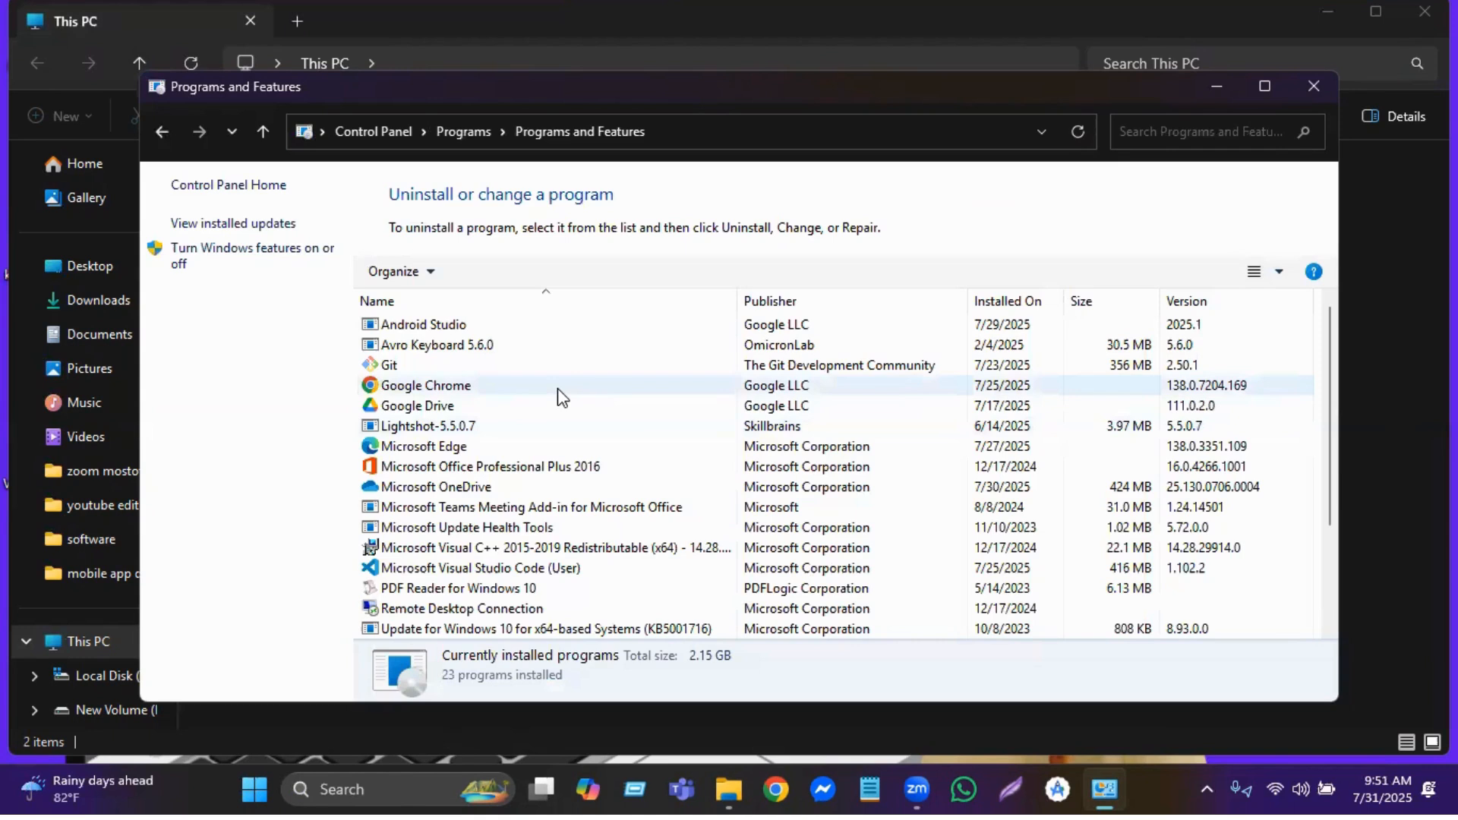
click(1151, 132)
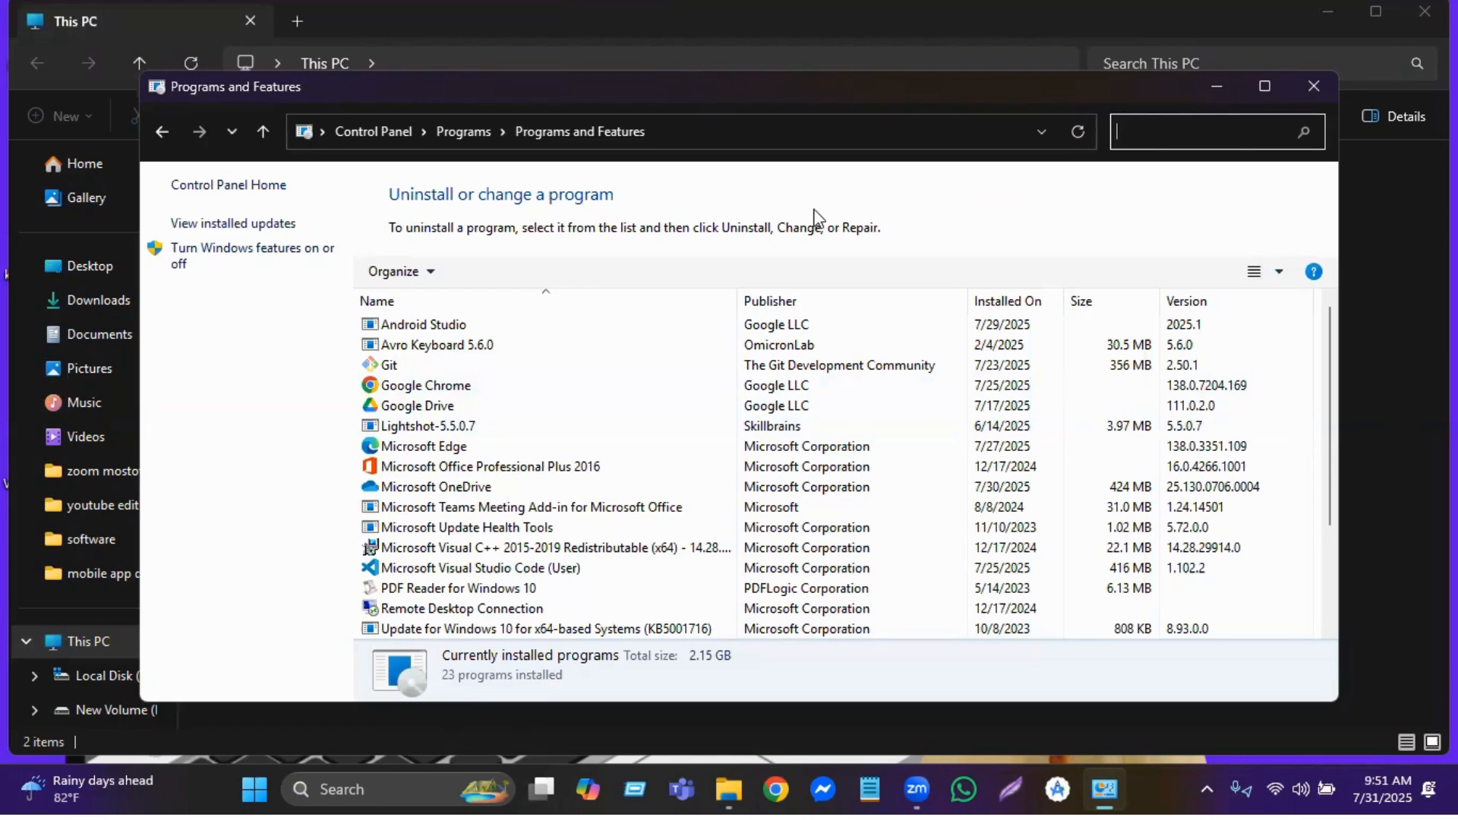
Uninstall Android Studio with the default component selection, confirm the removal of its program files and close the uninstaller.
click(438, 326)
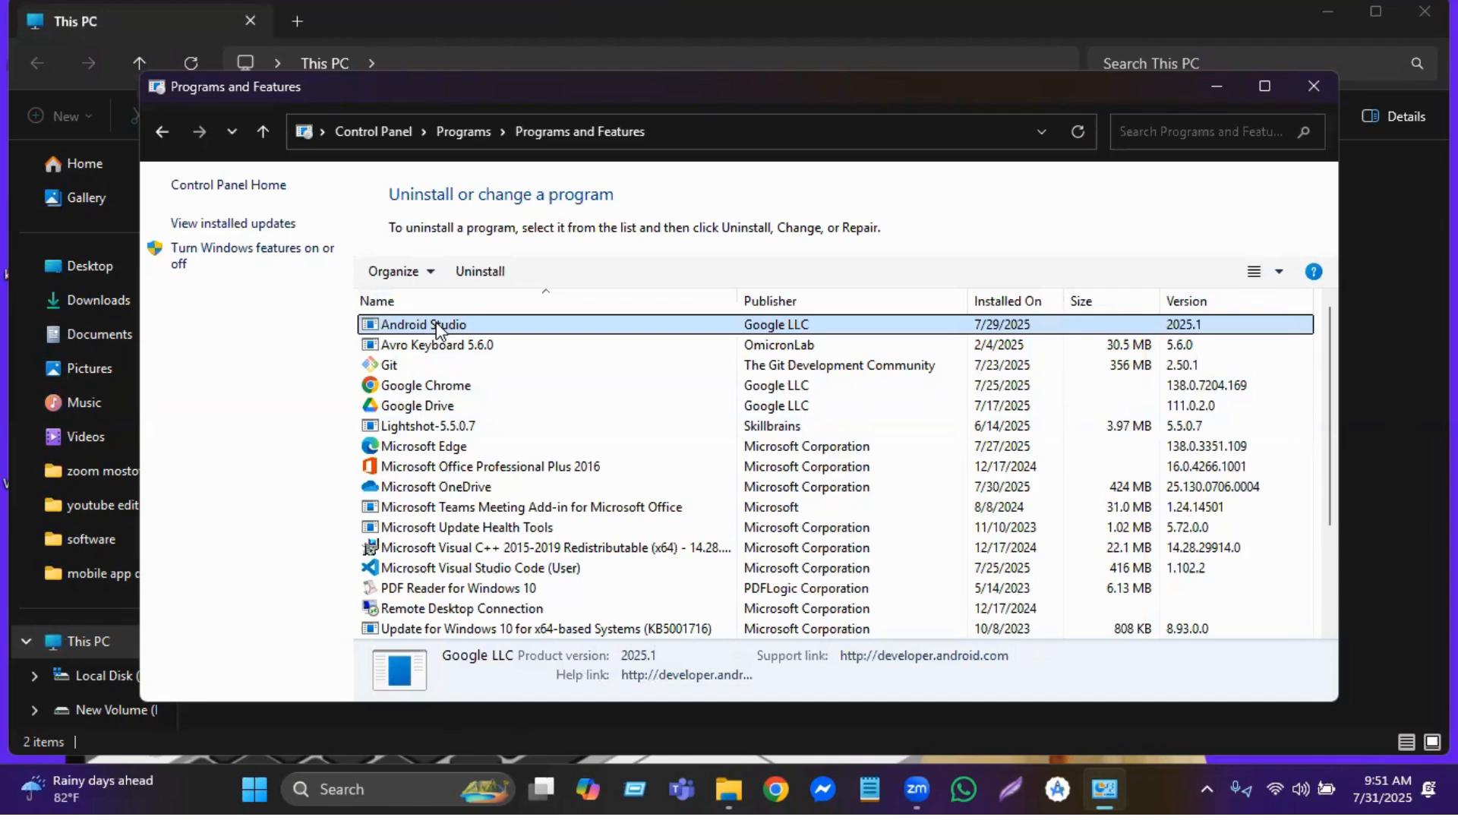
right_click(476, 334)
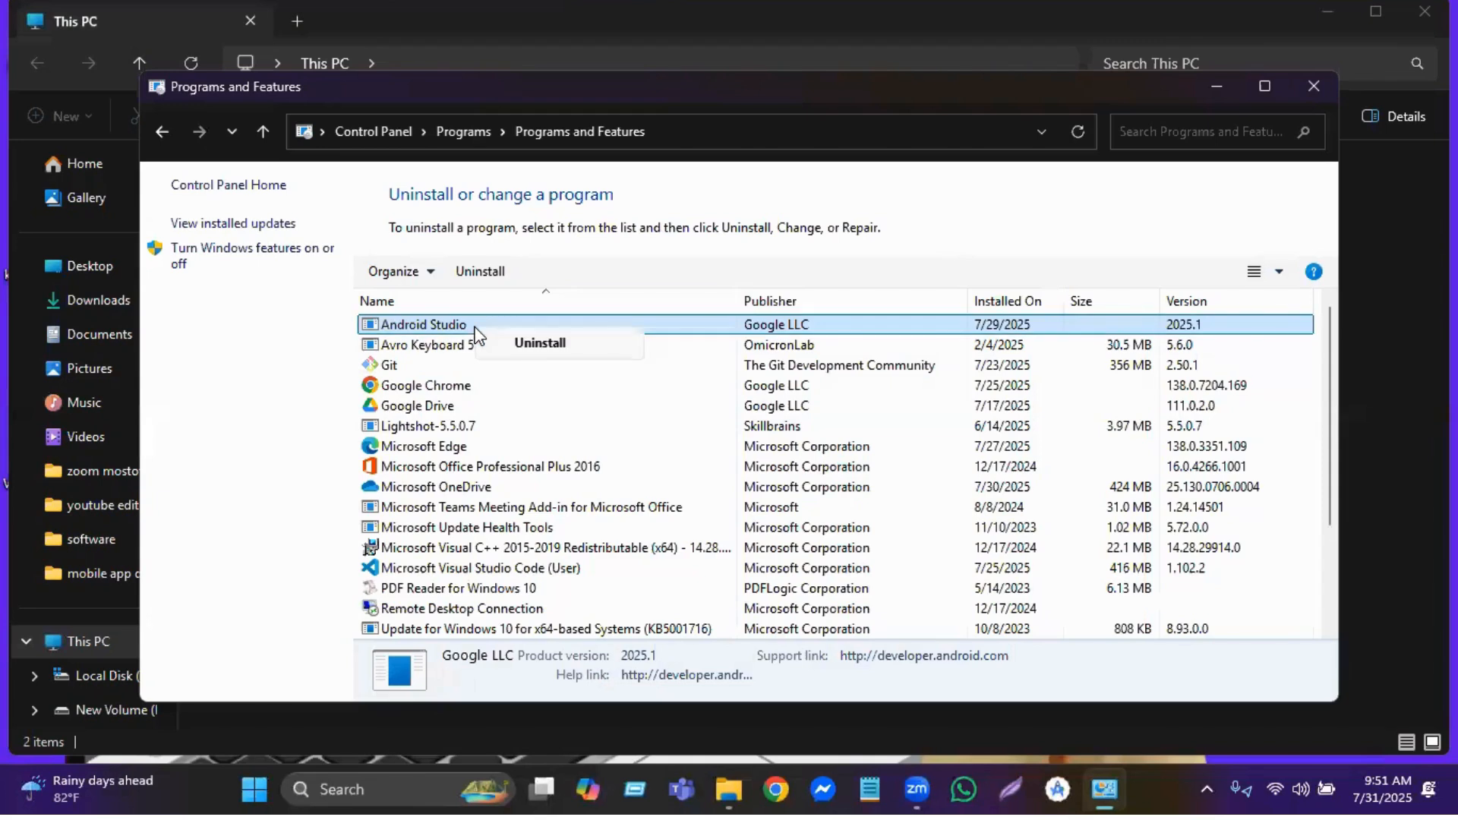
click(549, 345)
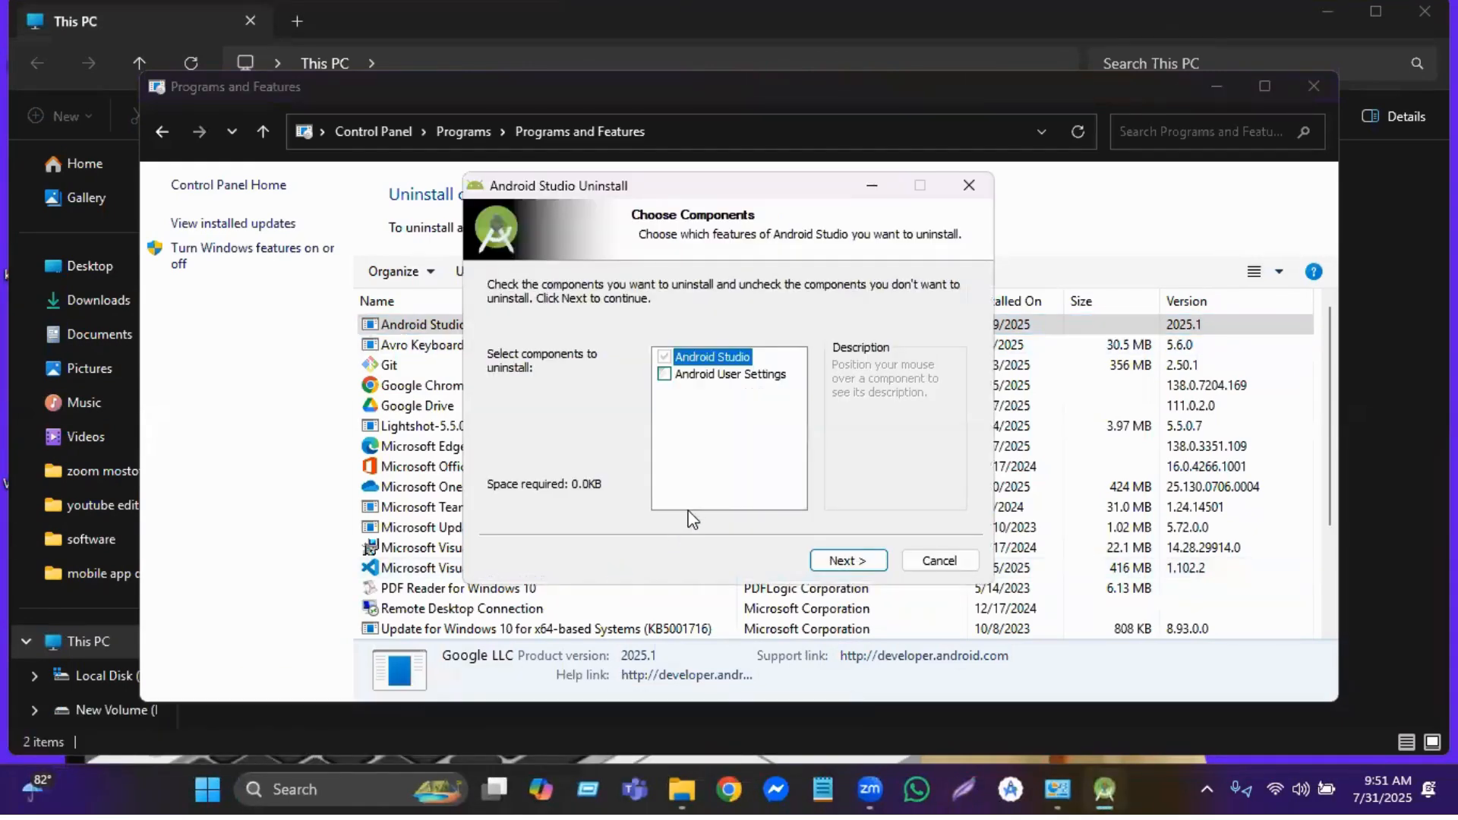
click(843, 563)
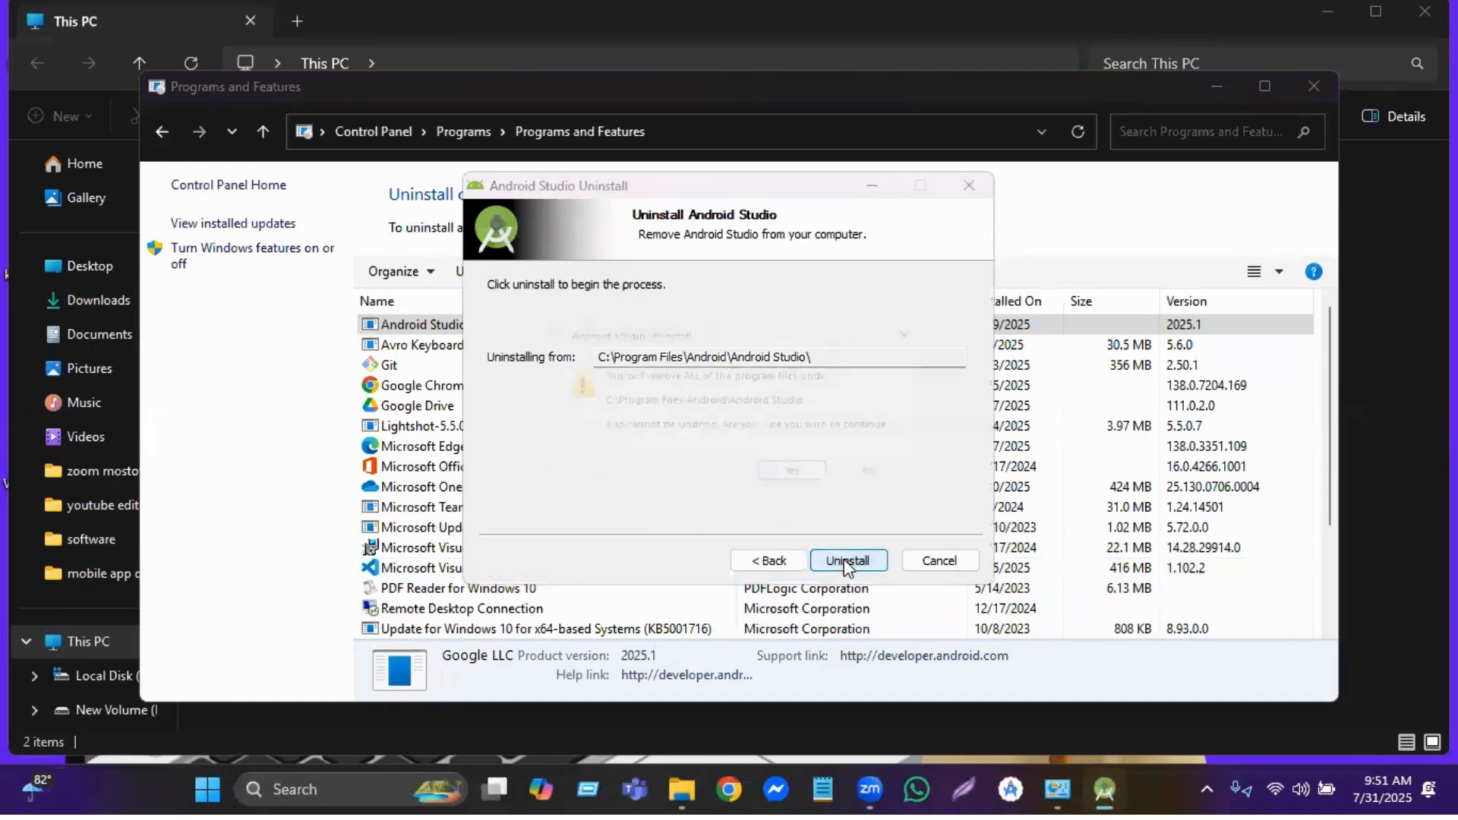
click(847, 562)
click(827, 481)
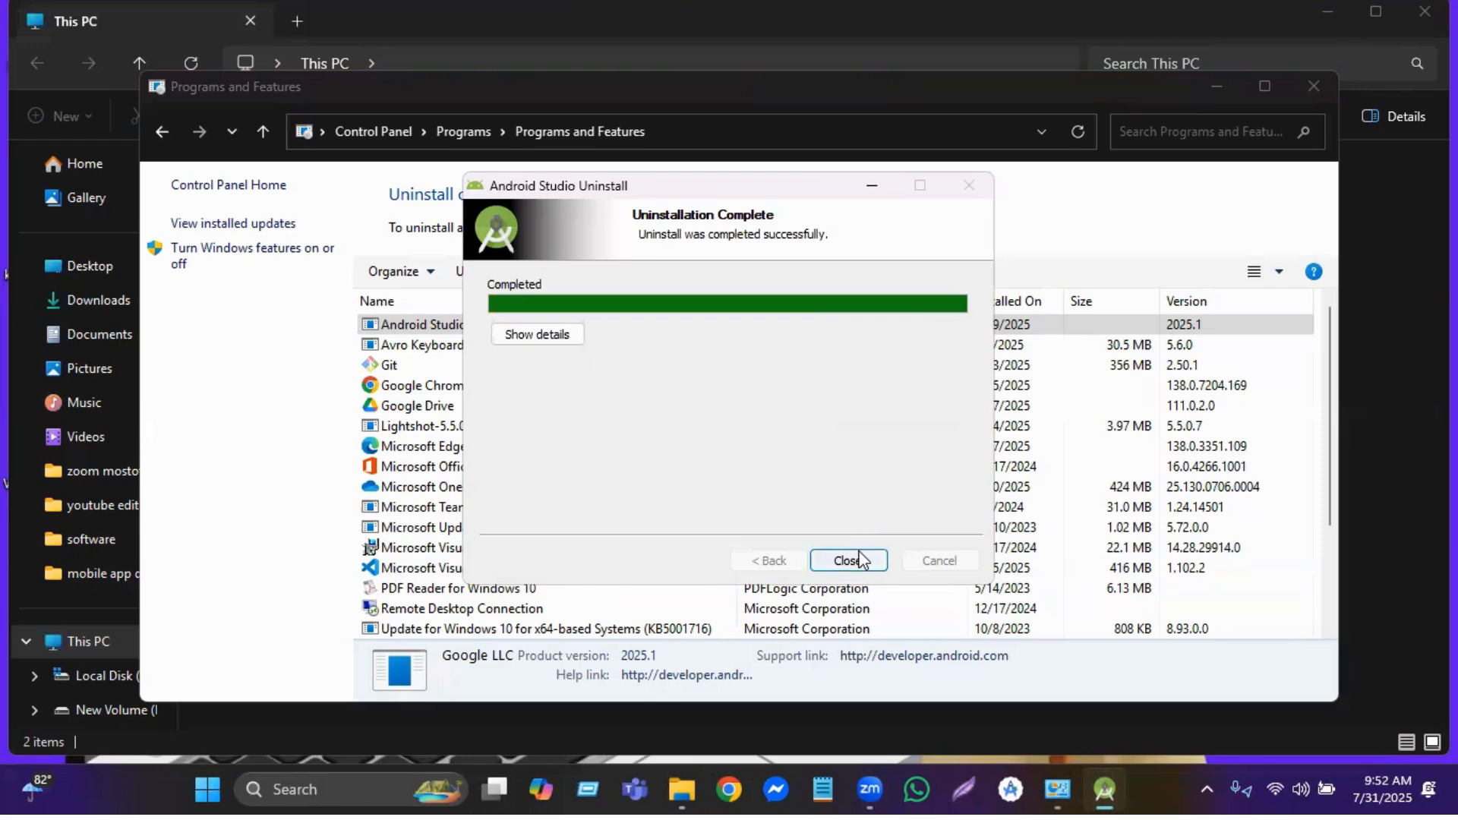
click(859, 562)
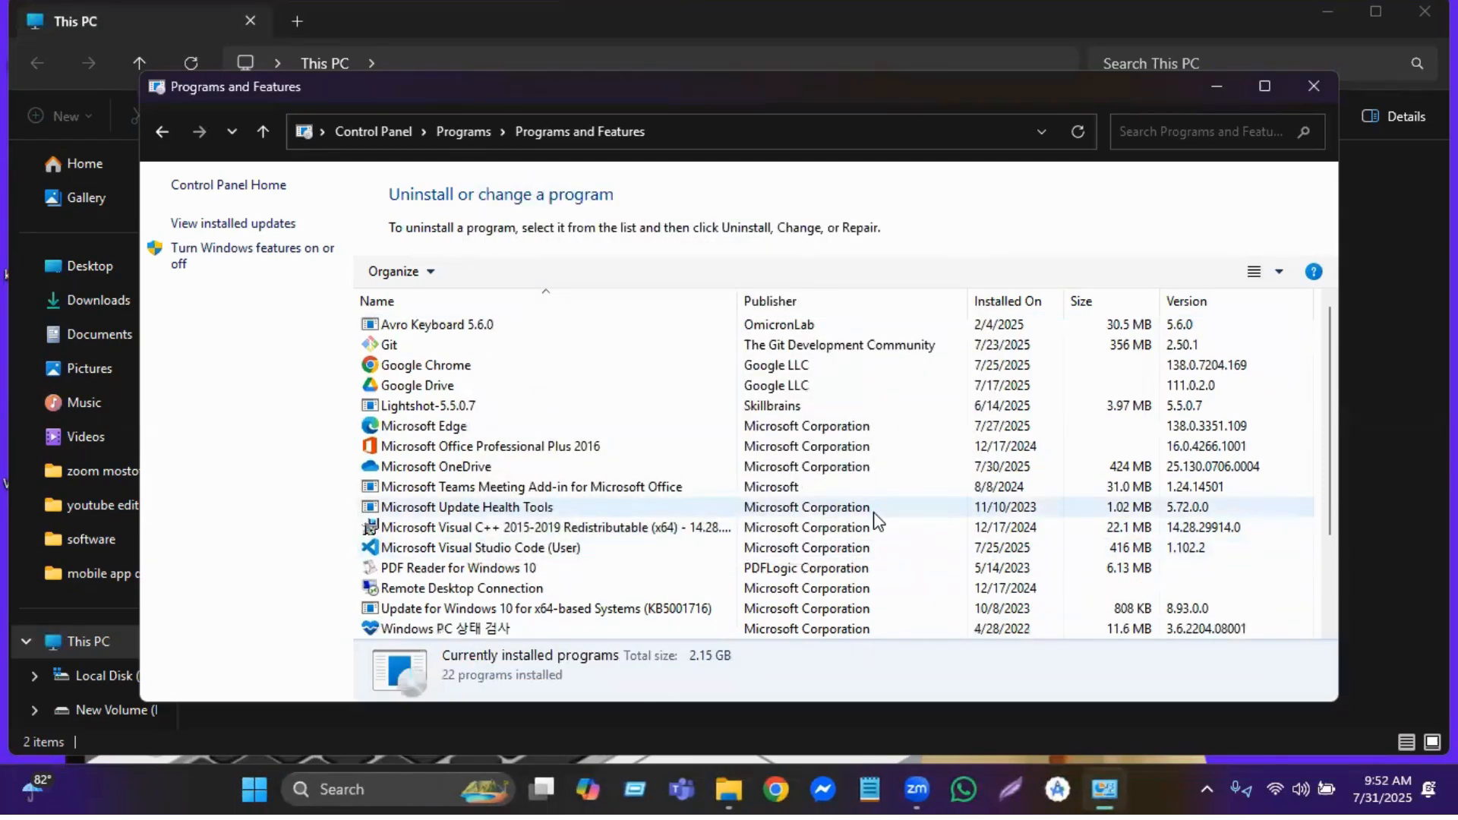
Search the installed programs for "android", clear the search and leave the Control Panel.
click(1149, 130)
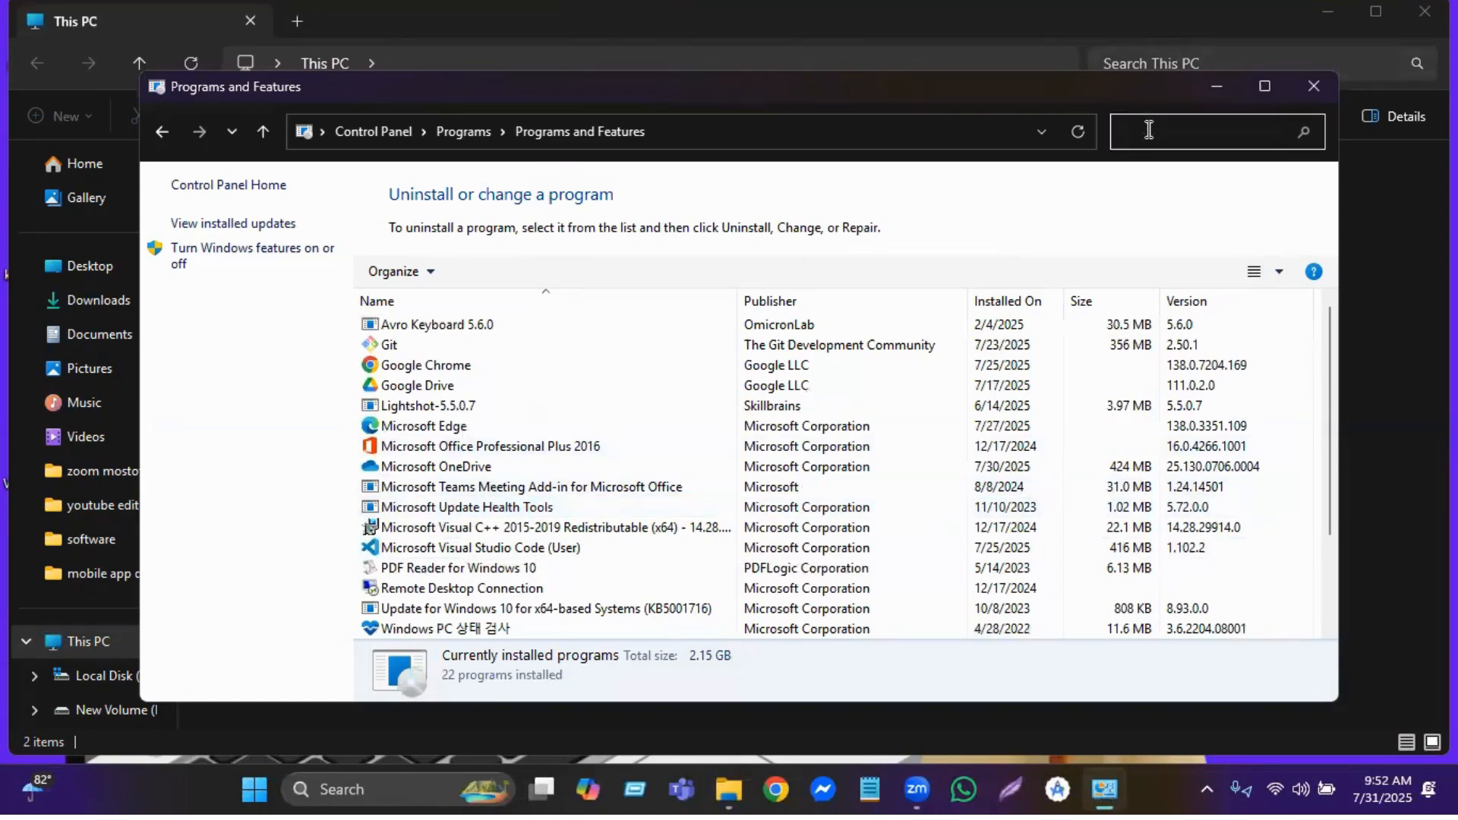
text(and)
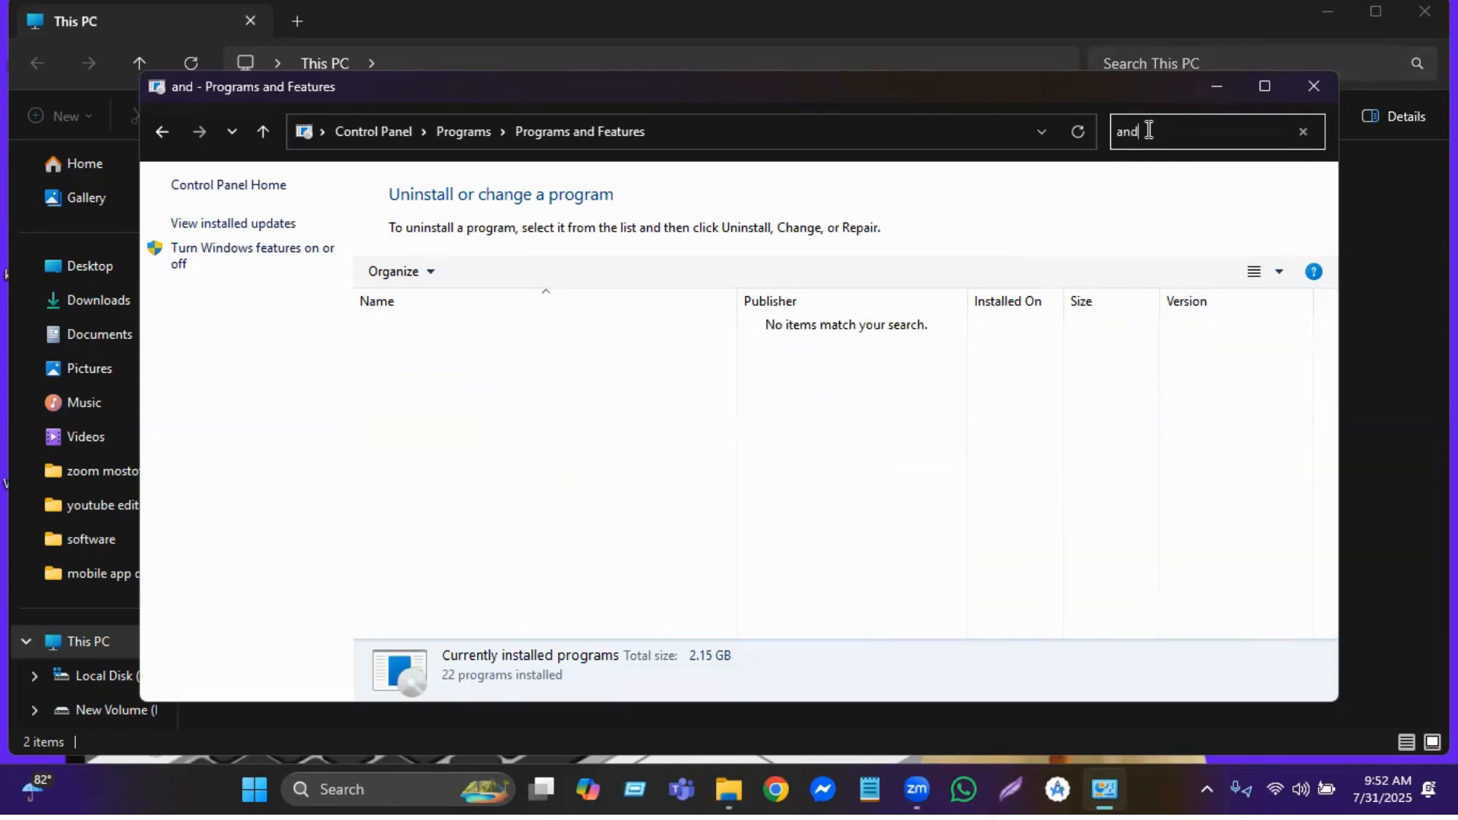
text(roid)
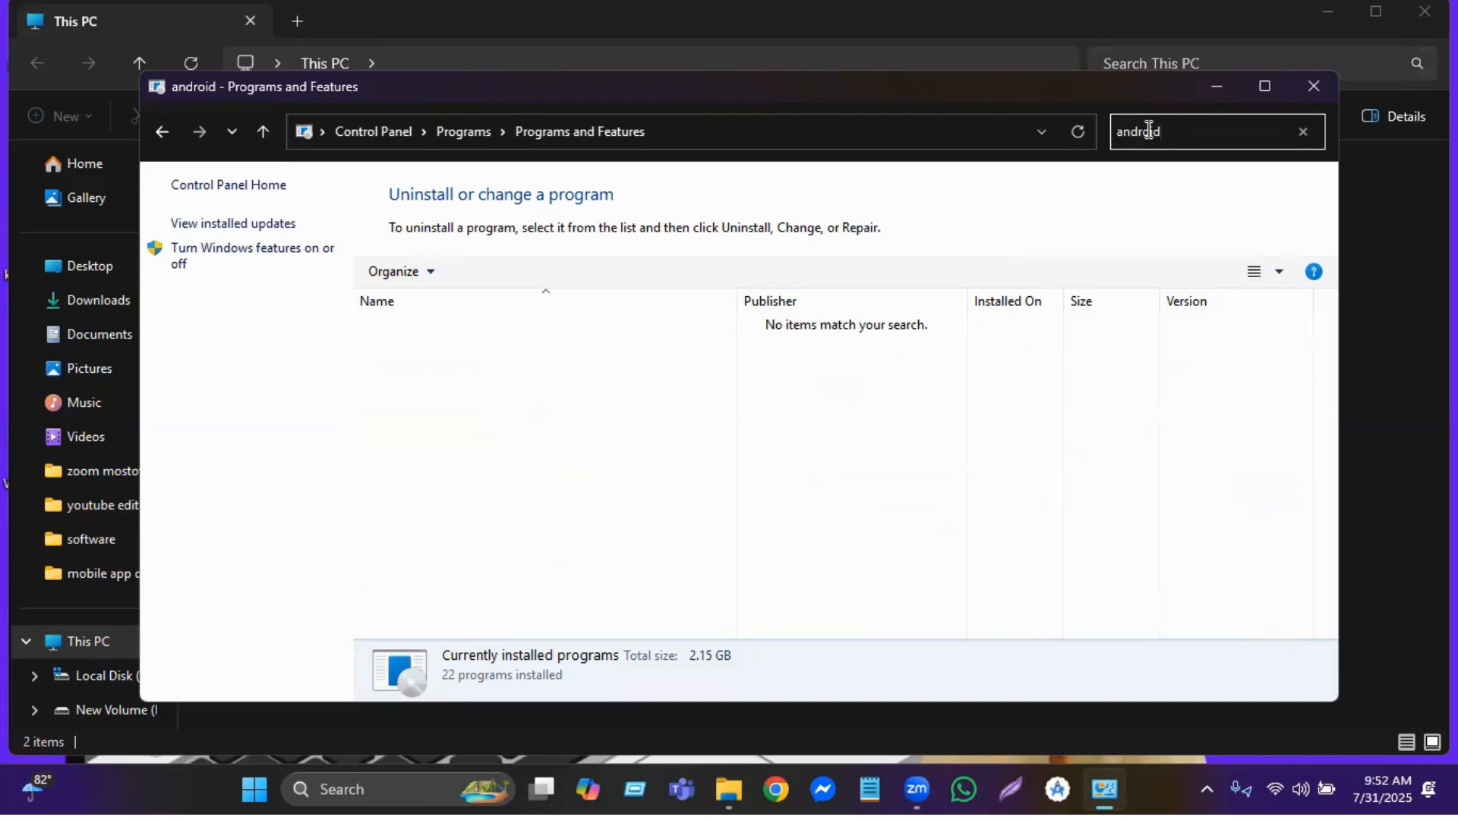
click(1302, 134)
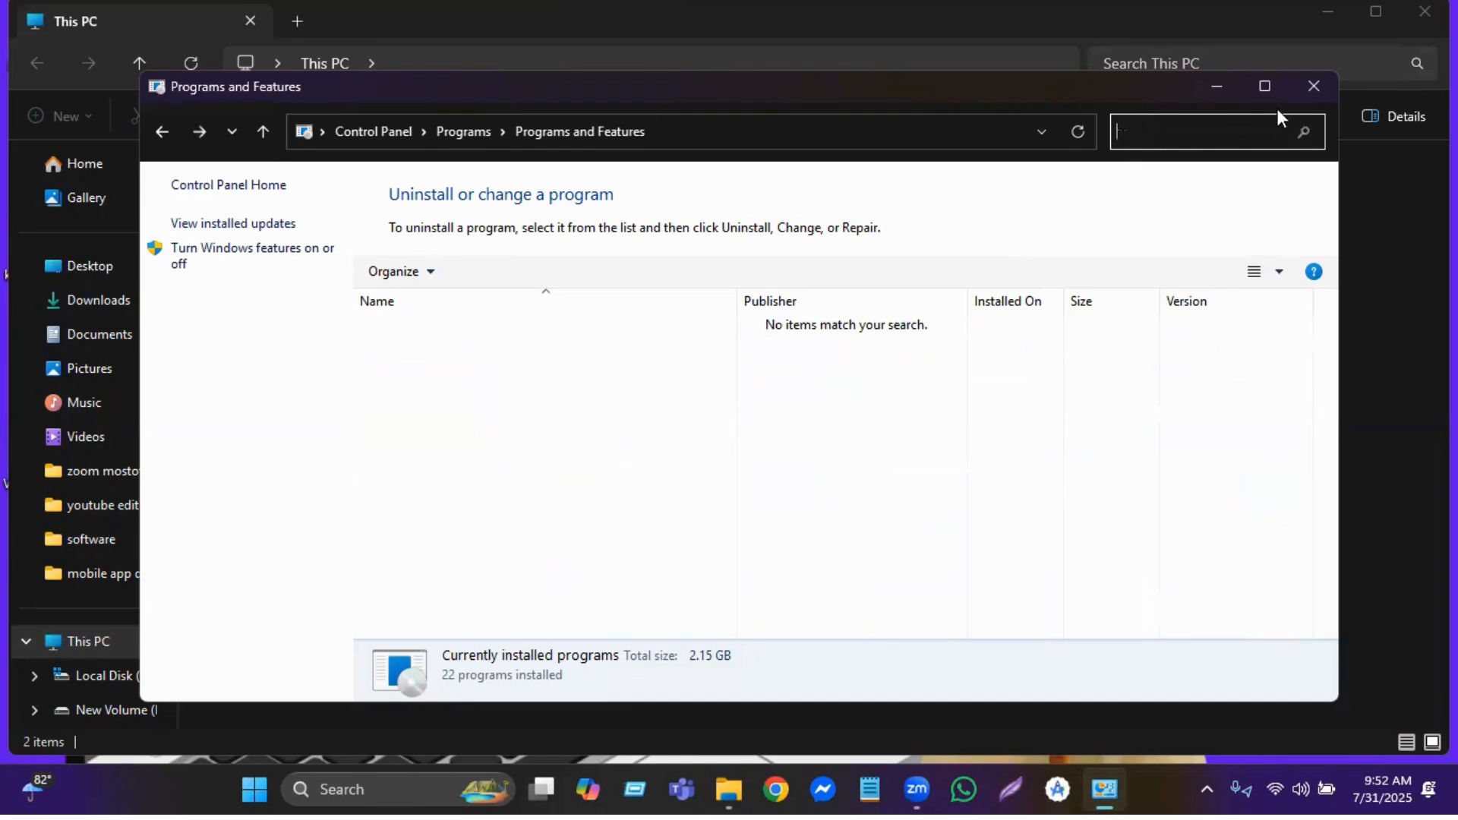
click(161, 134)
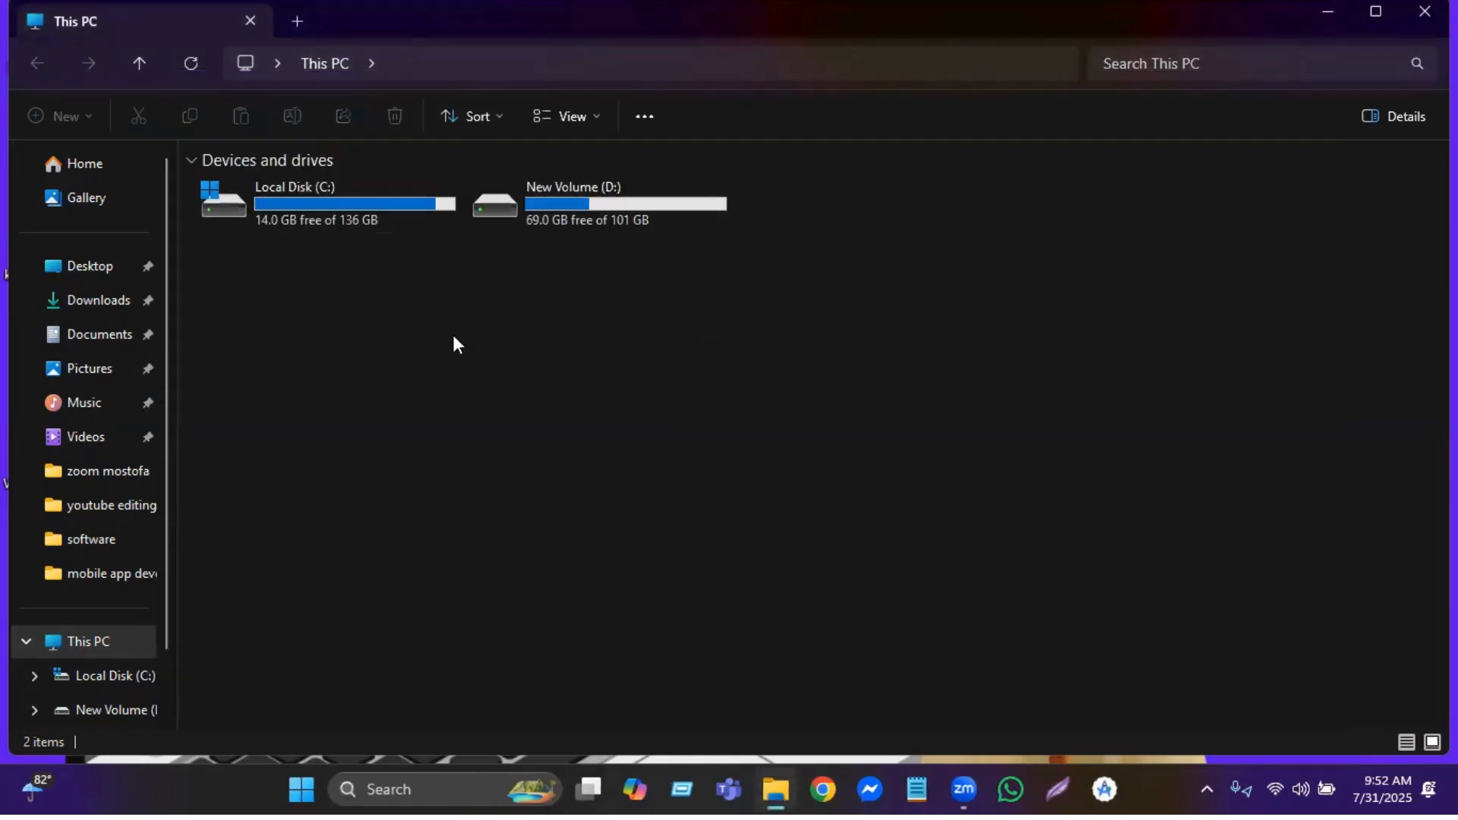
Delete the Android folder from Program Files on Local Disk (C:) and look through the remaining folders there.
double_click(341, 212)
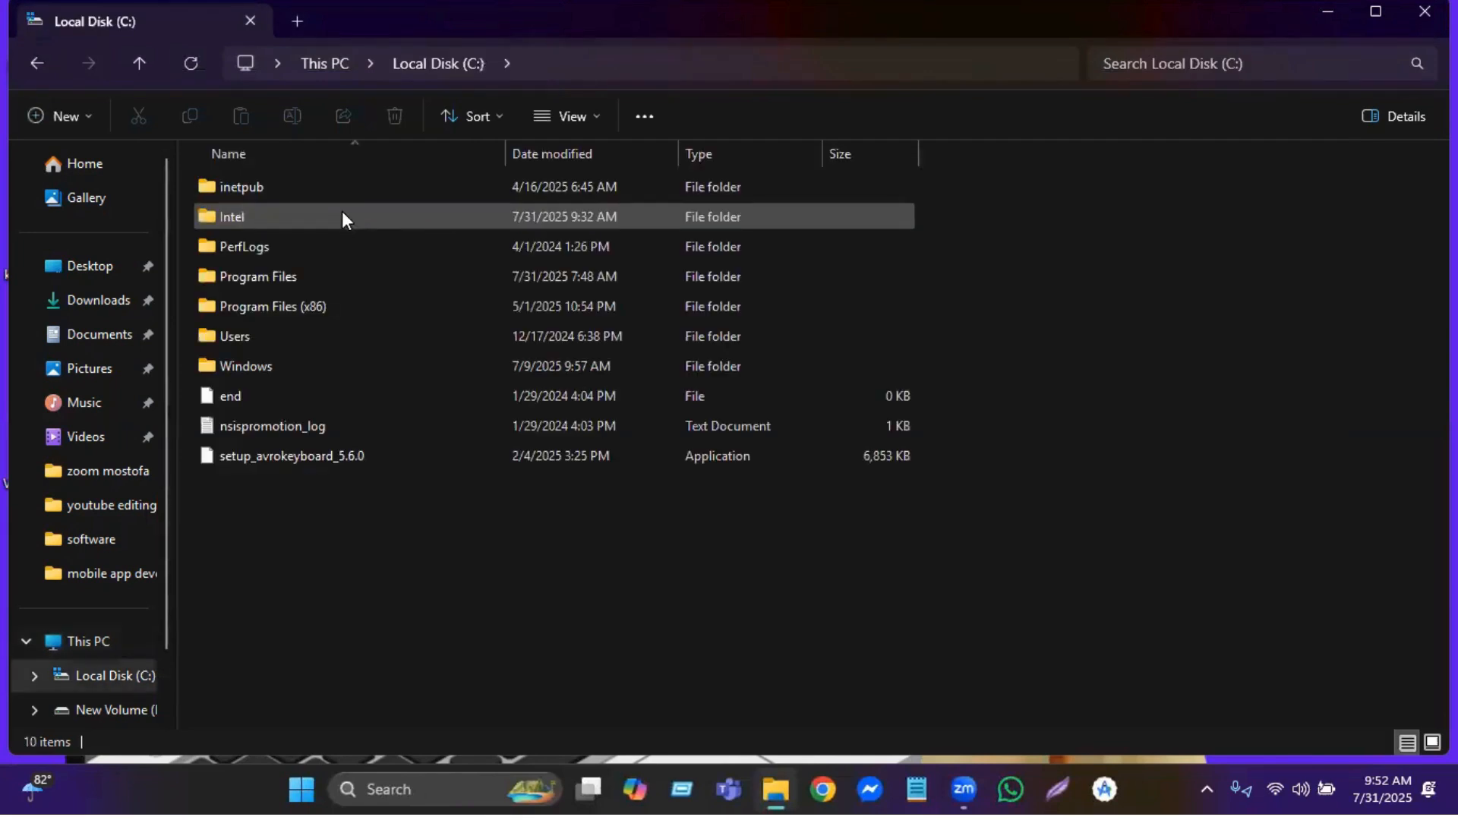
click(286, 331)
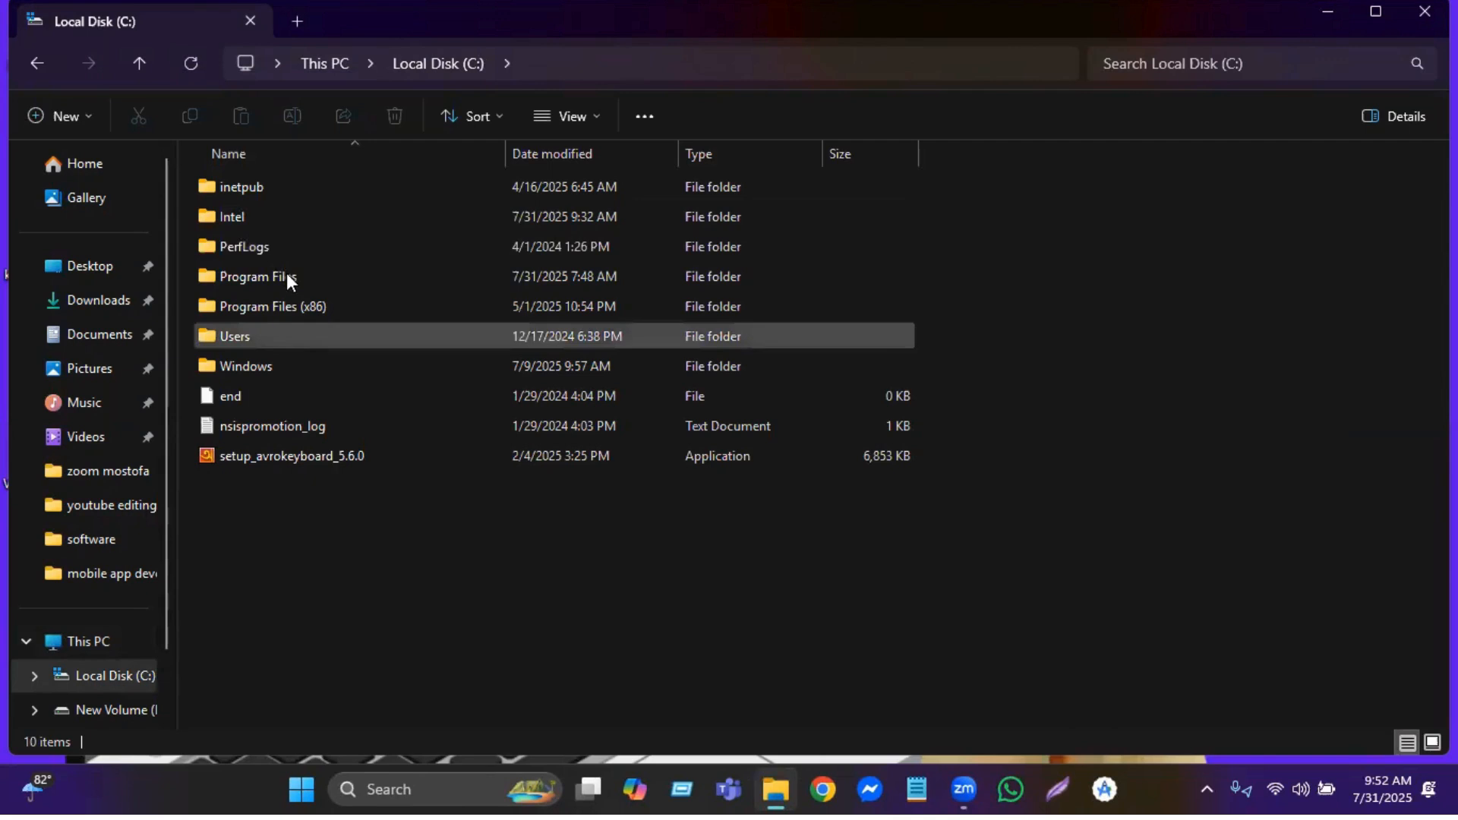
click(287, 278)
double_click(330, 260)
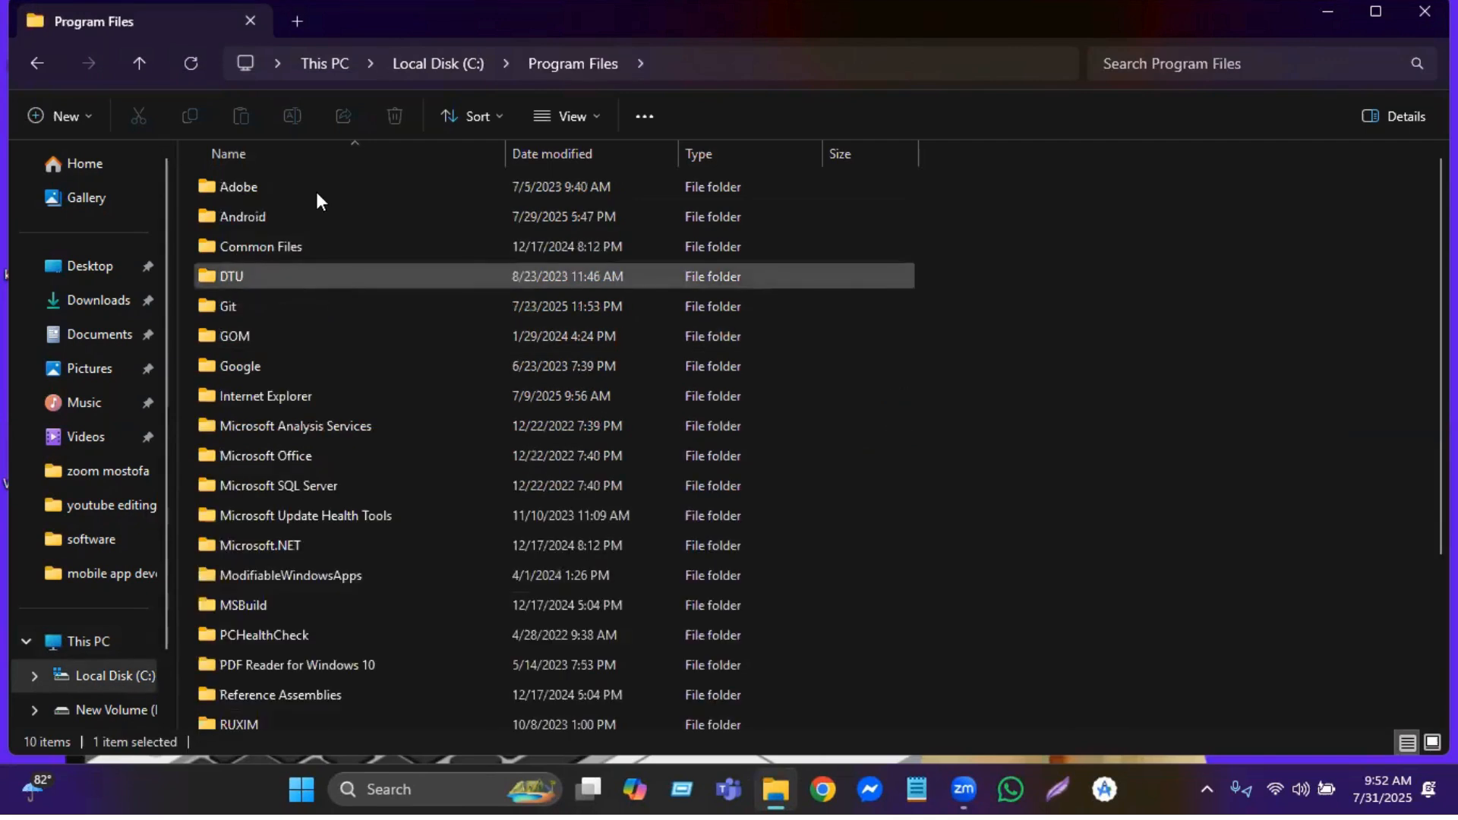
click(266, 217)
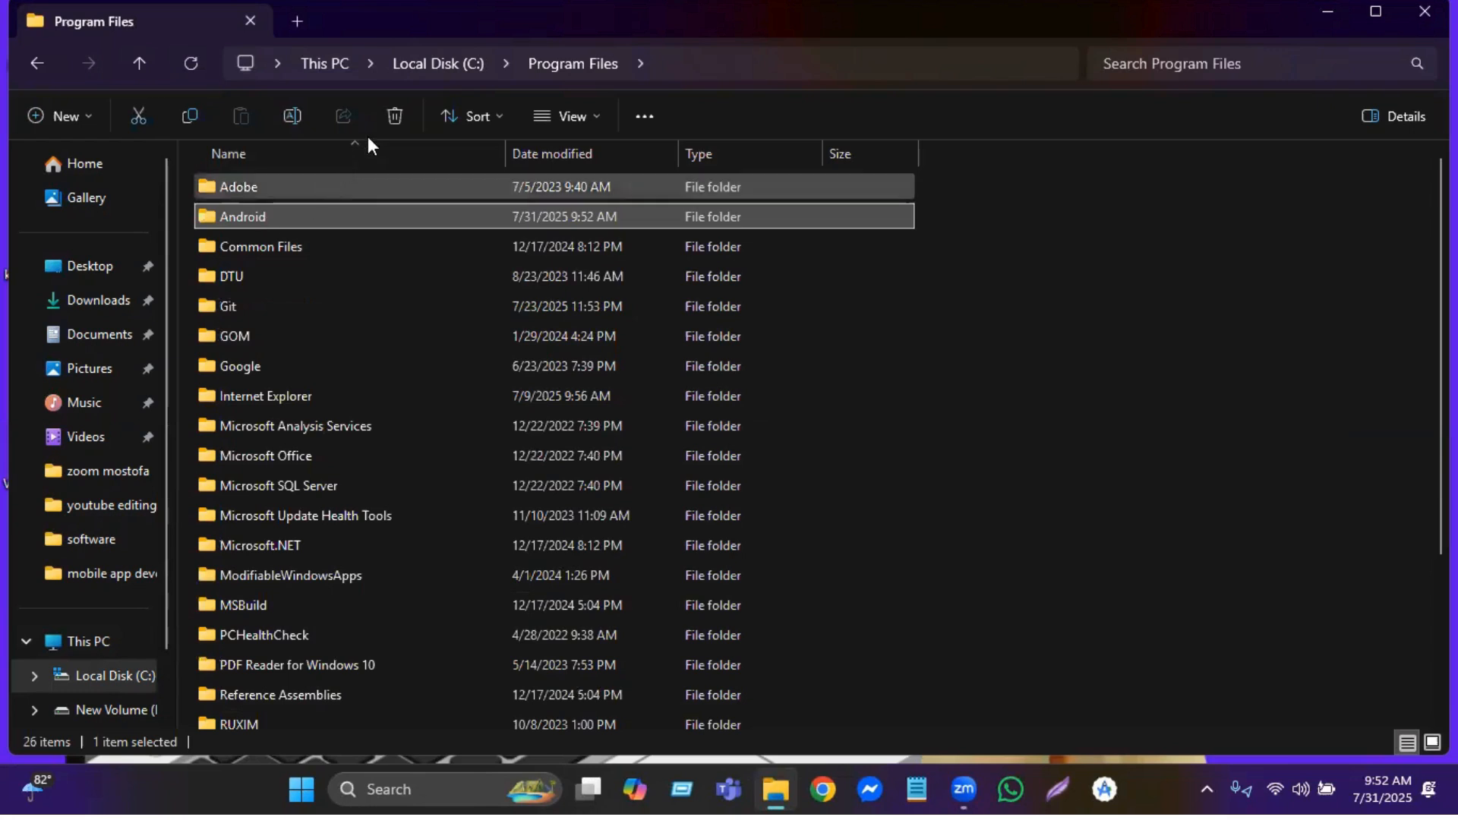
click(395, 116)
click(661, 246)
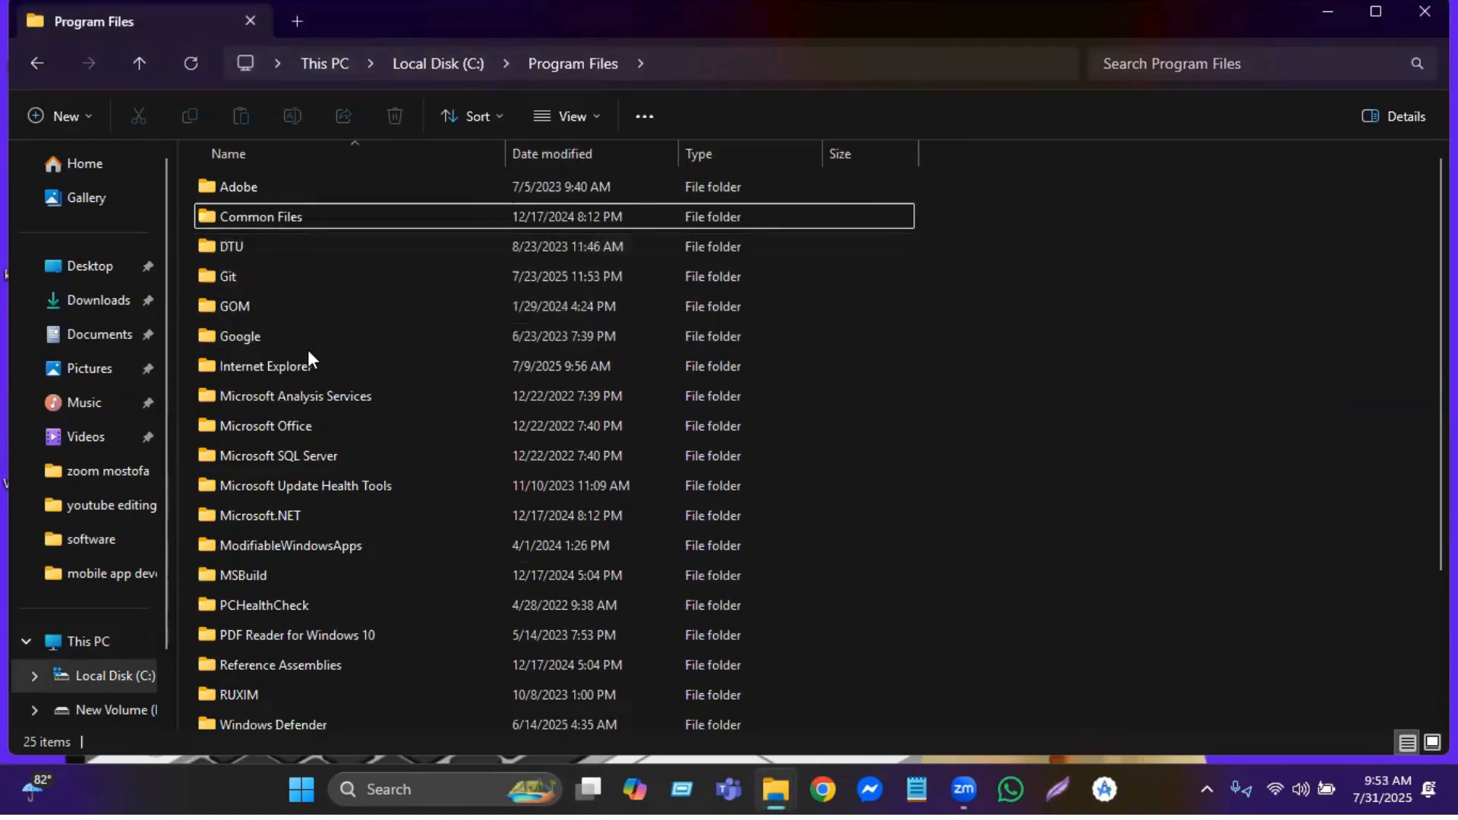
scroll(308, 426, down, 2)
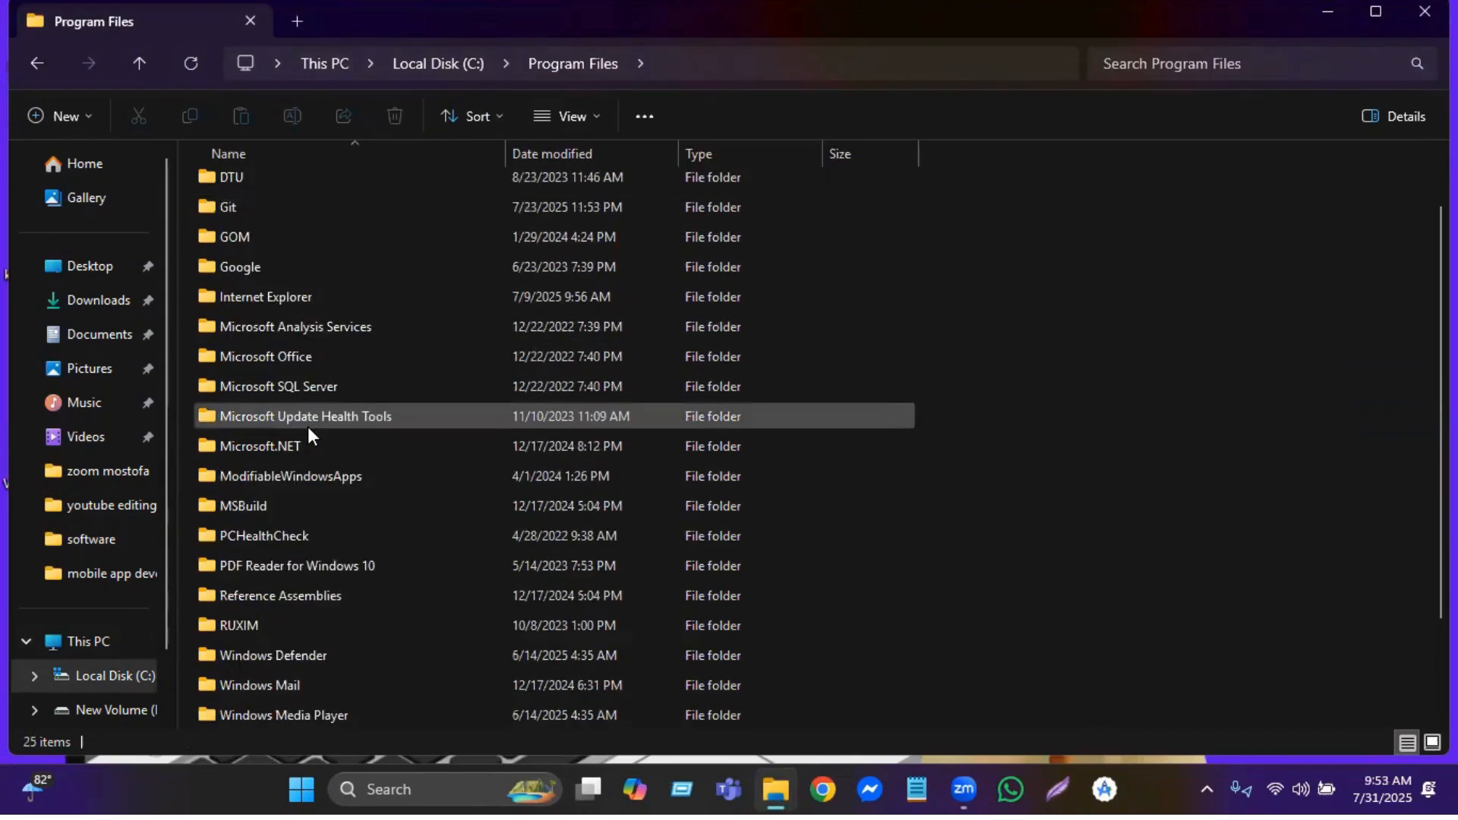
scroll(307, 430, down, 1)
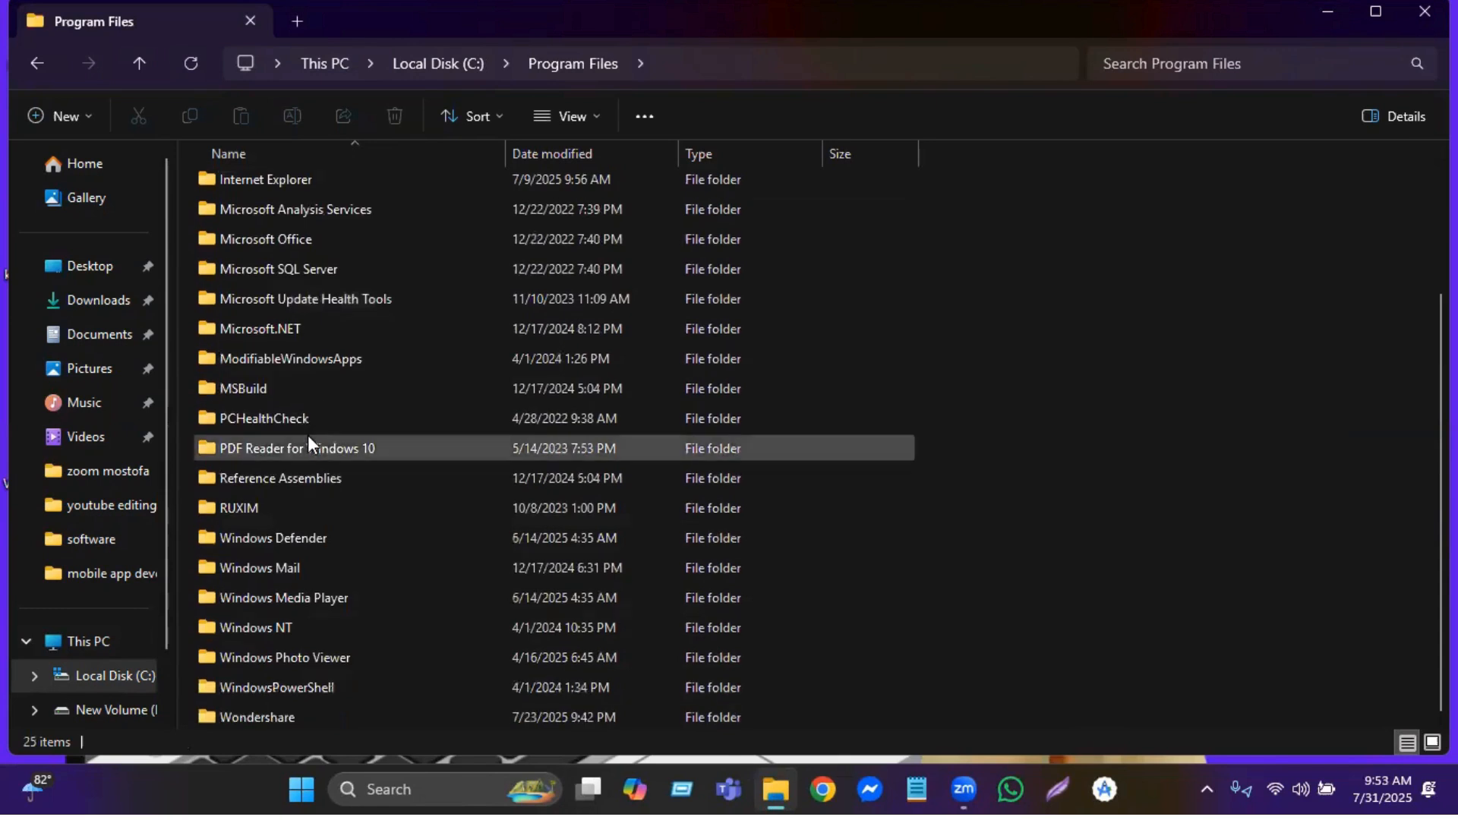
scroll(278, 590, up, 2)
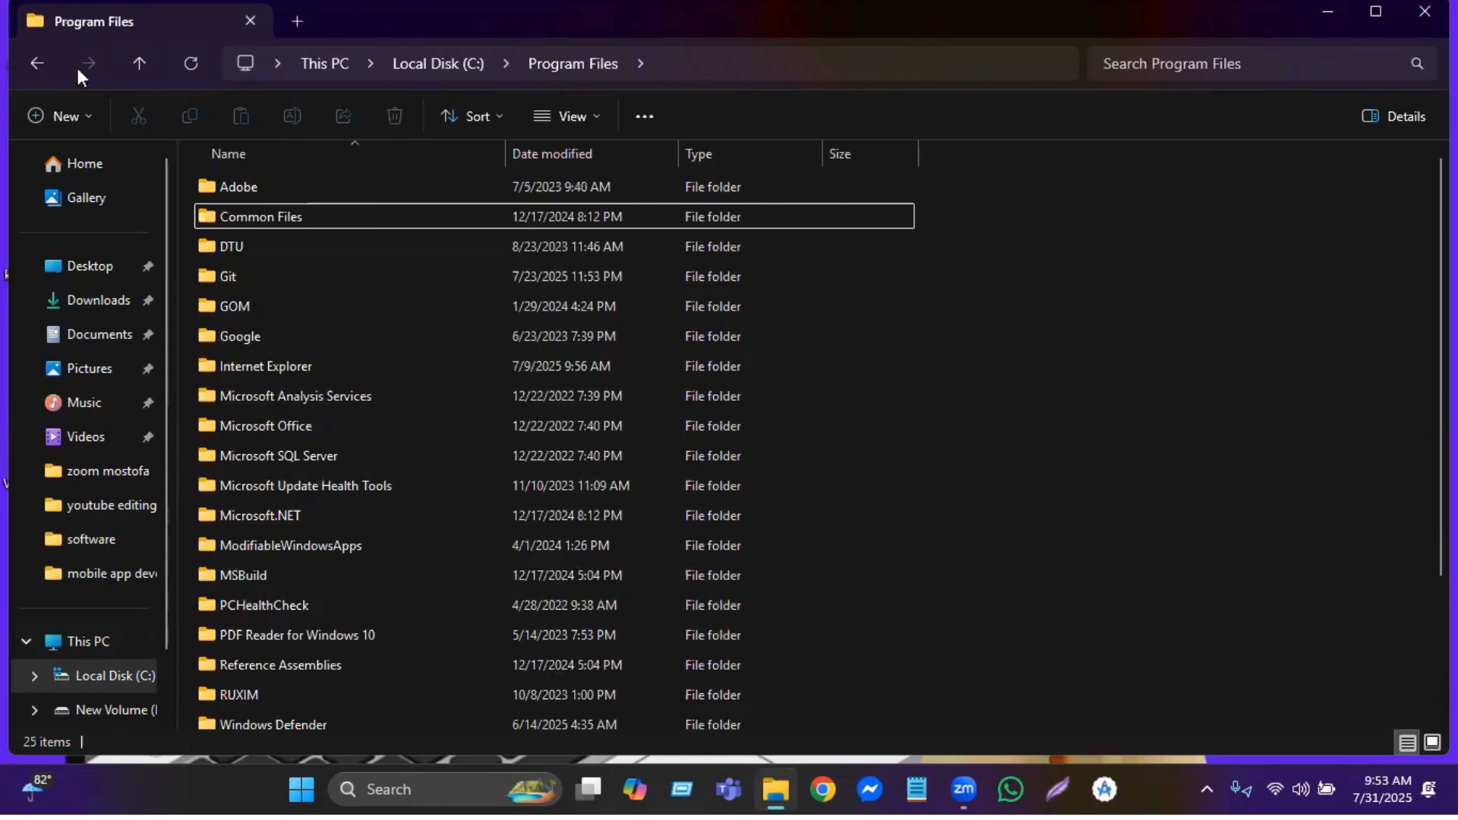
Delete the .android folder from the C:\Users\user folder.
click(37, 63)
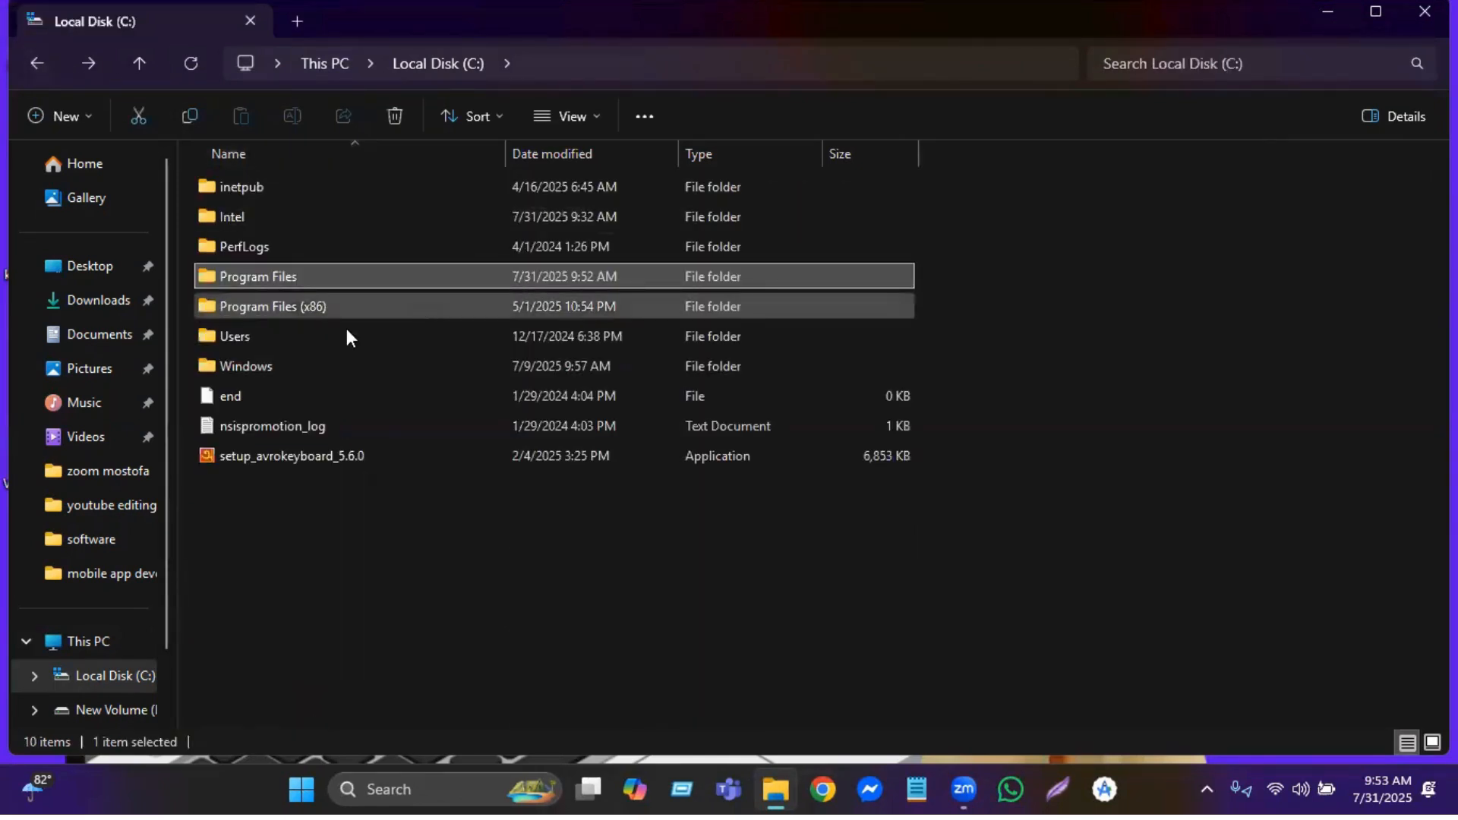
double_click(274, 335)
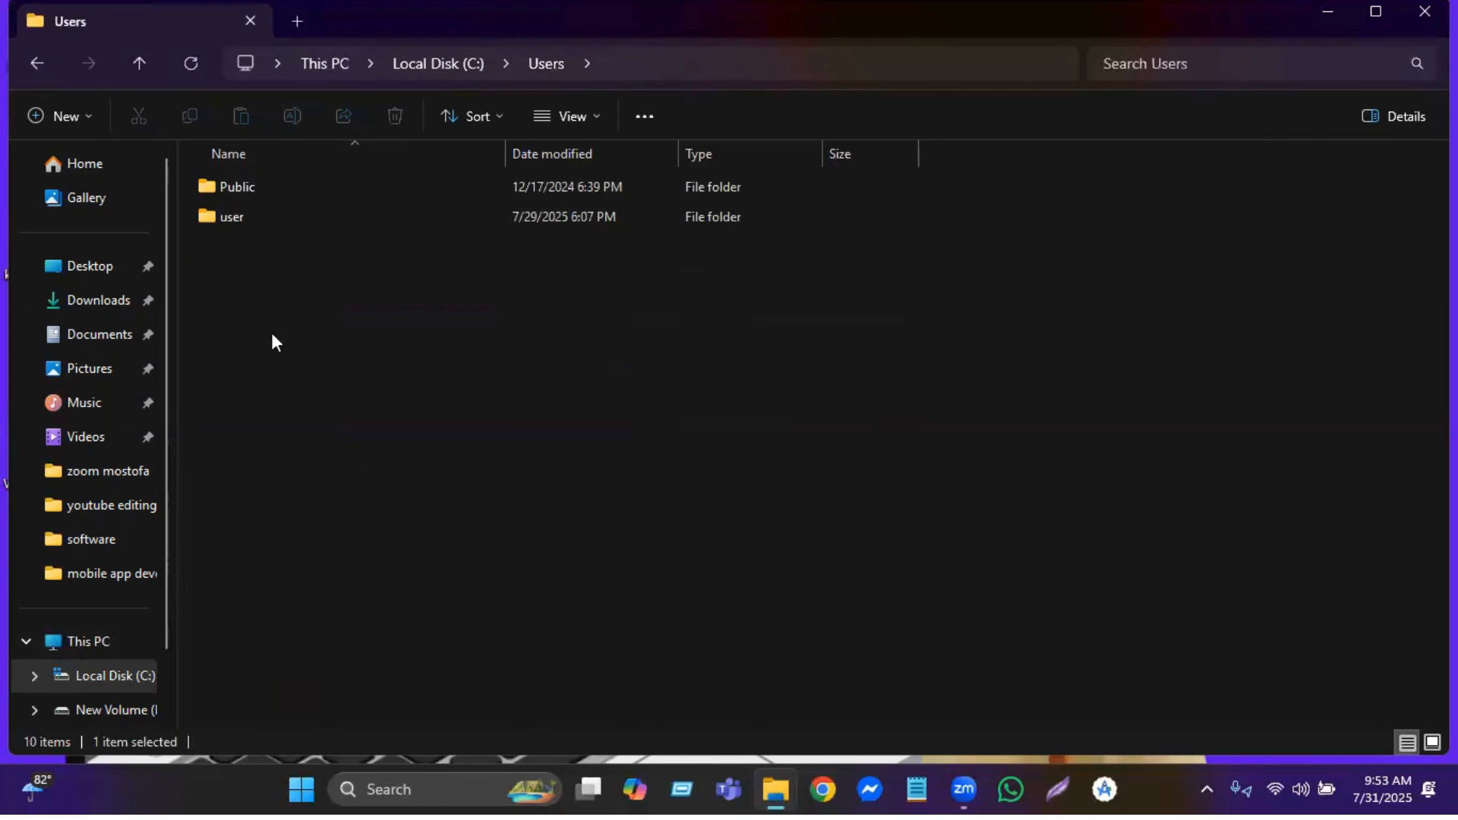
double_click(270, 190)
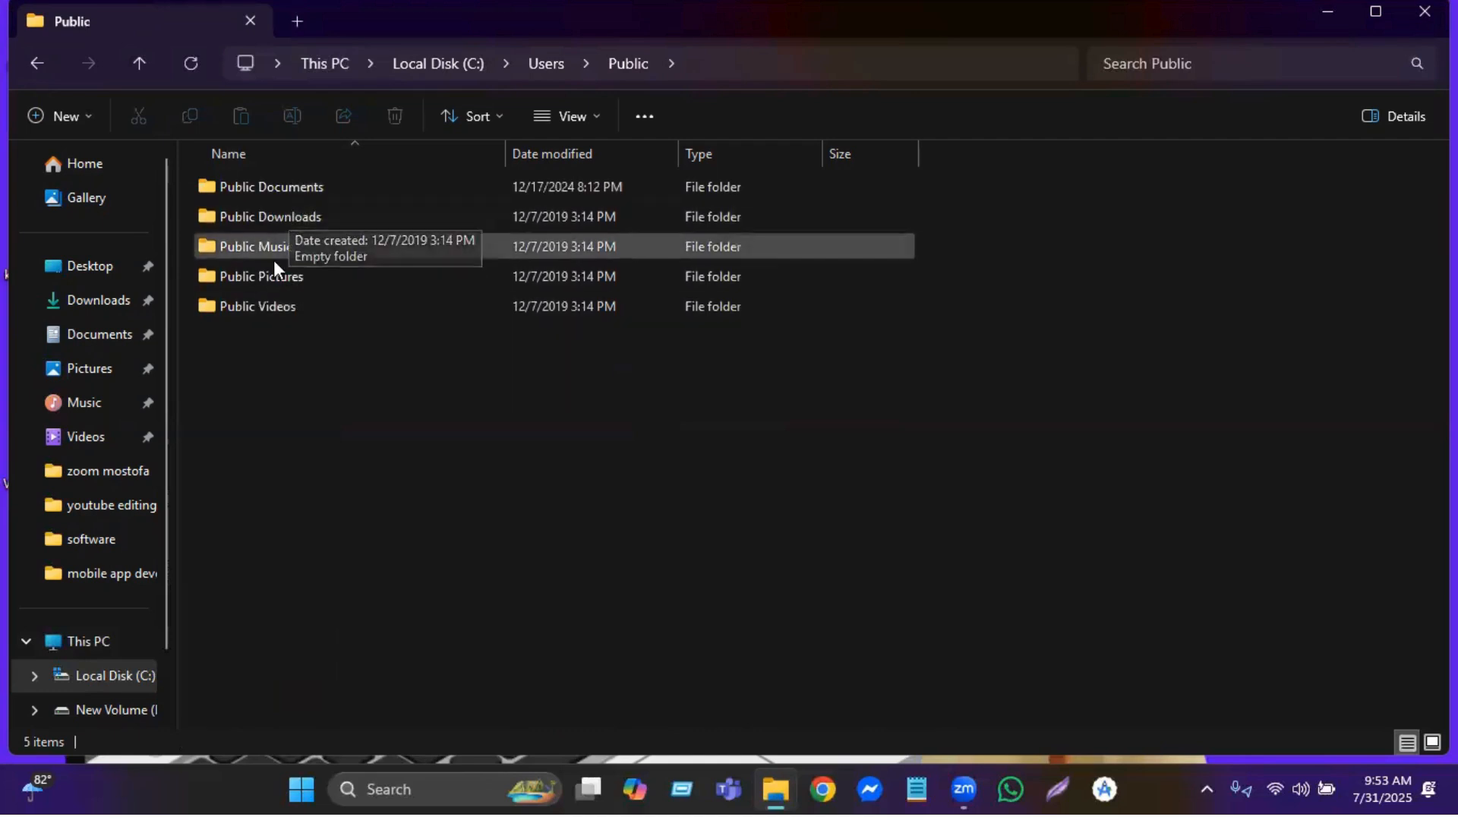
click(143, 64)
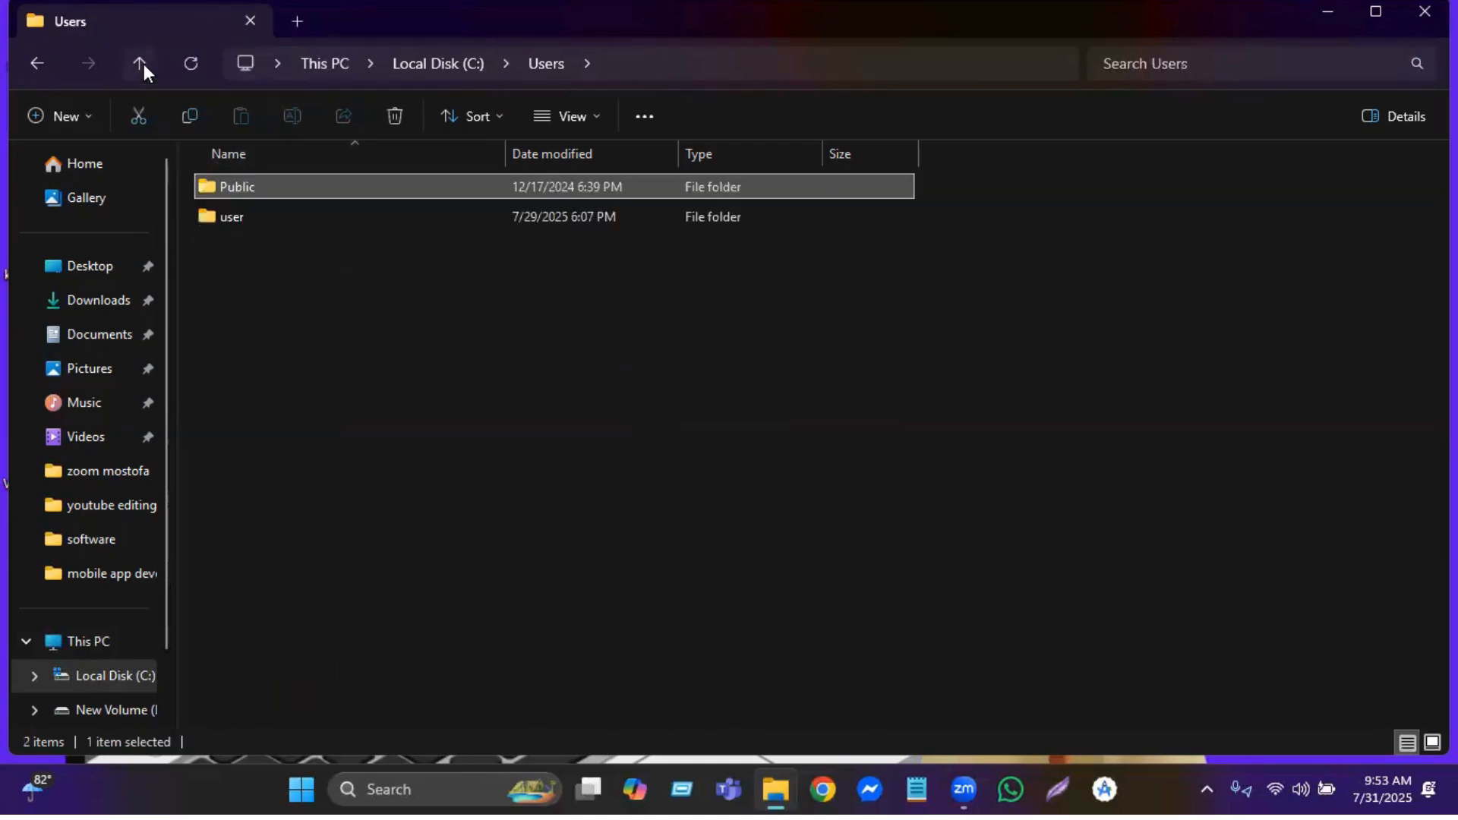
double_click(249, 211)
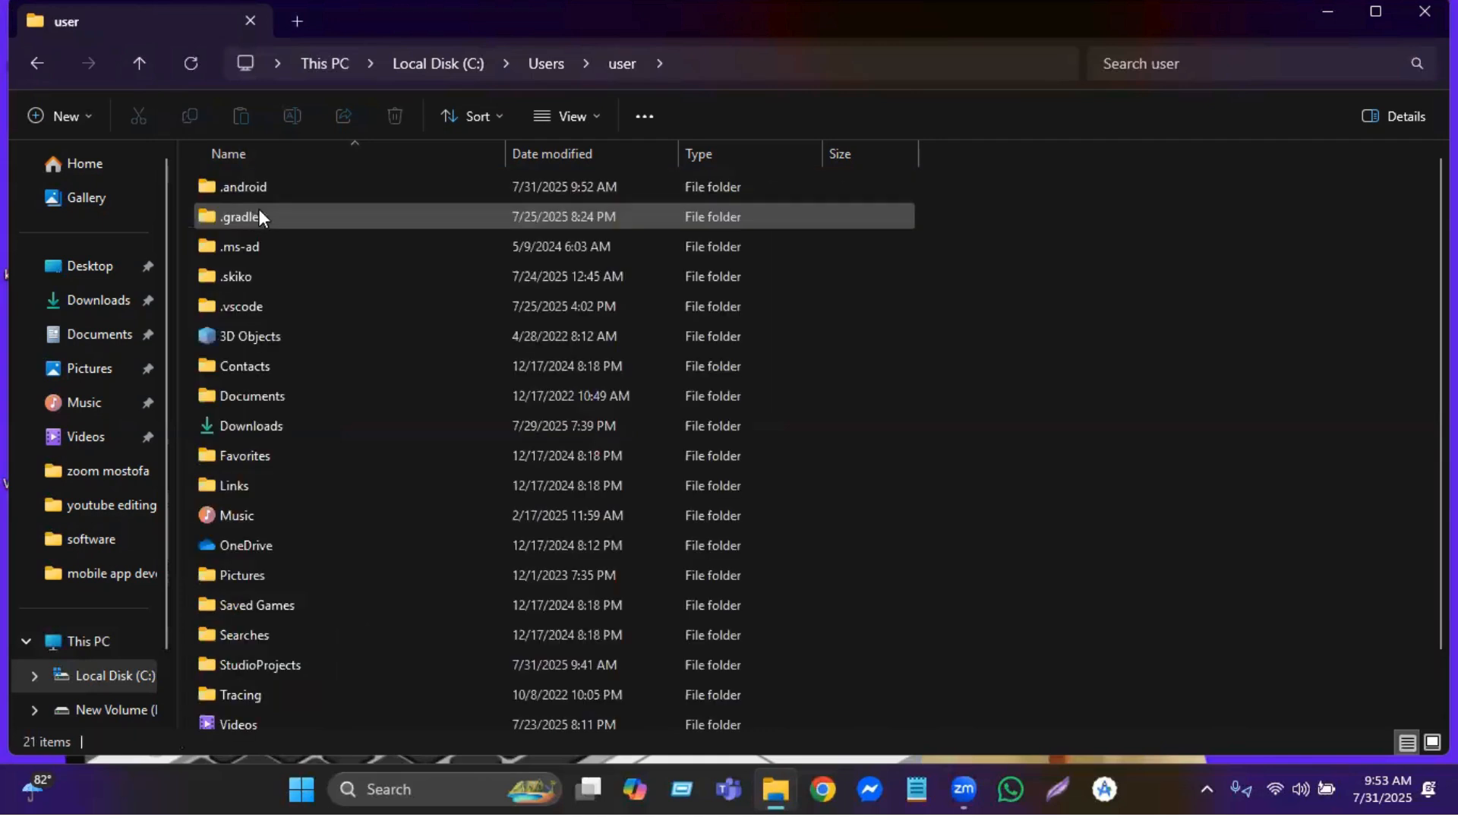
click(276, 183)
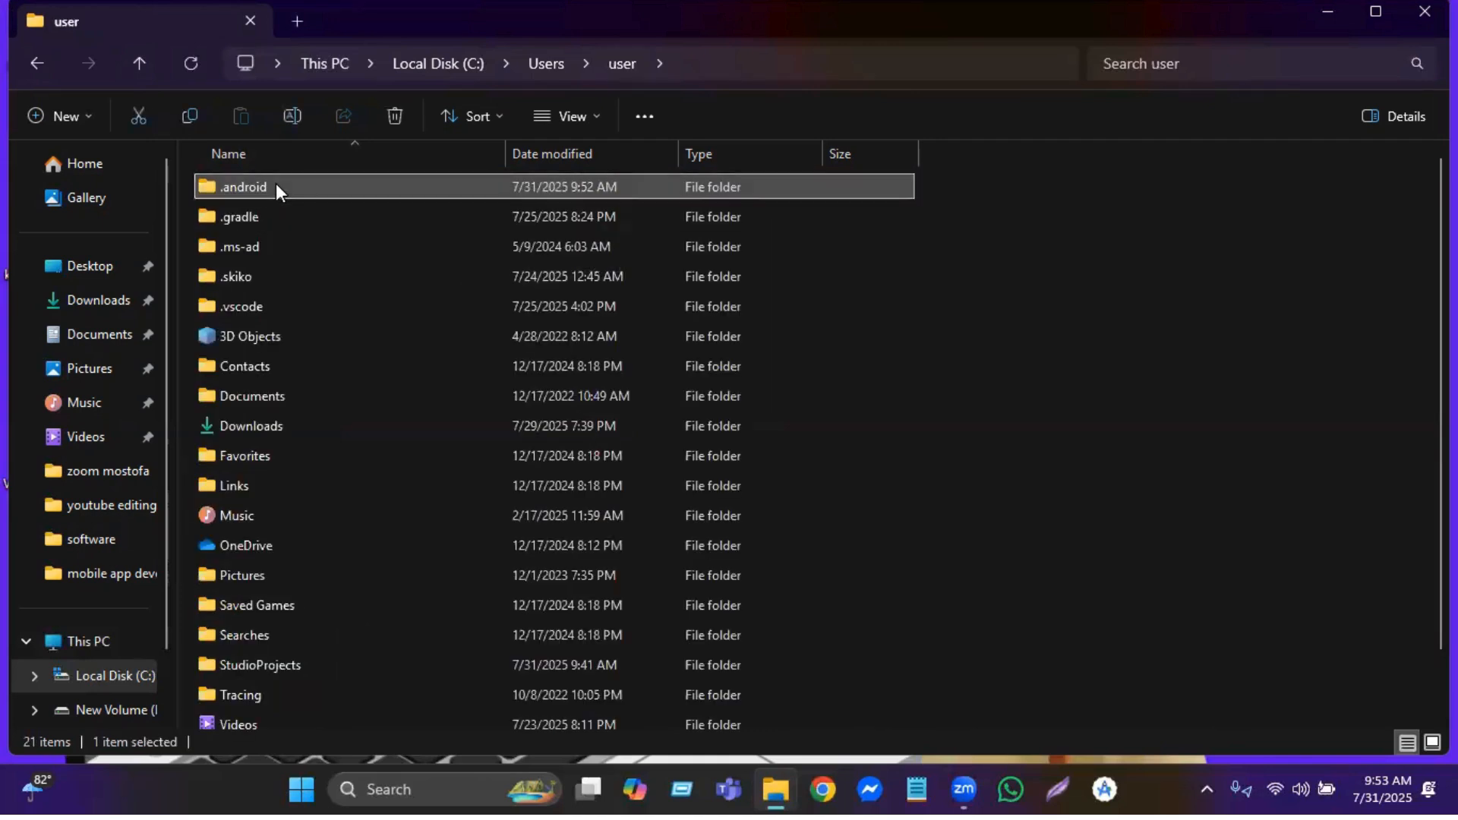
click(393, 117)
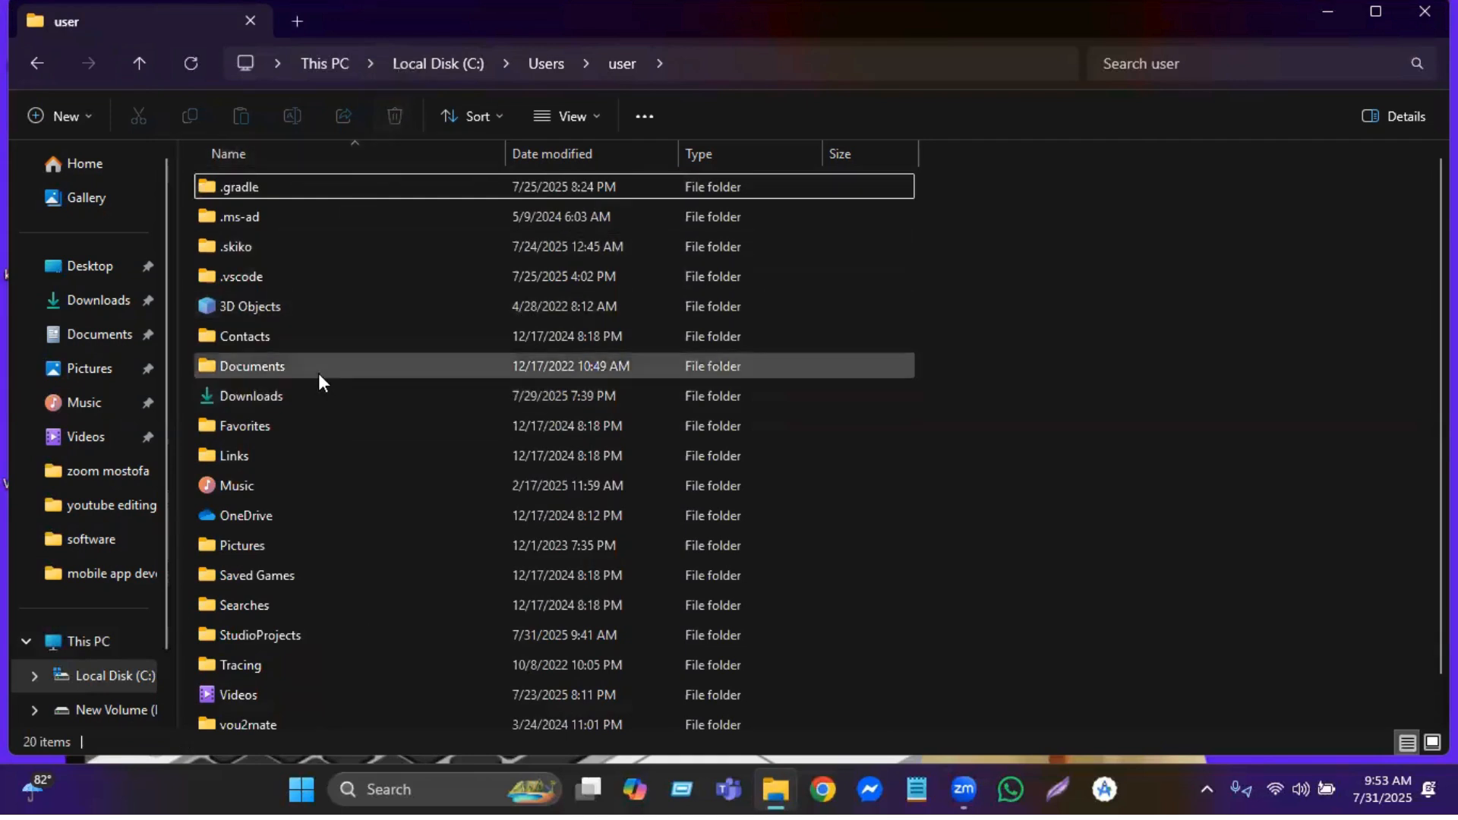
Delete the StudioProjects folder from the user folder, then go back to the previously visited Public folder.
scroll(317, 380, down, 1)
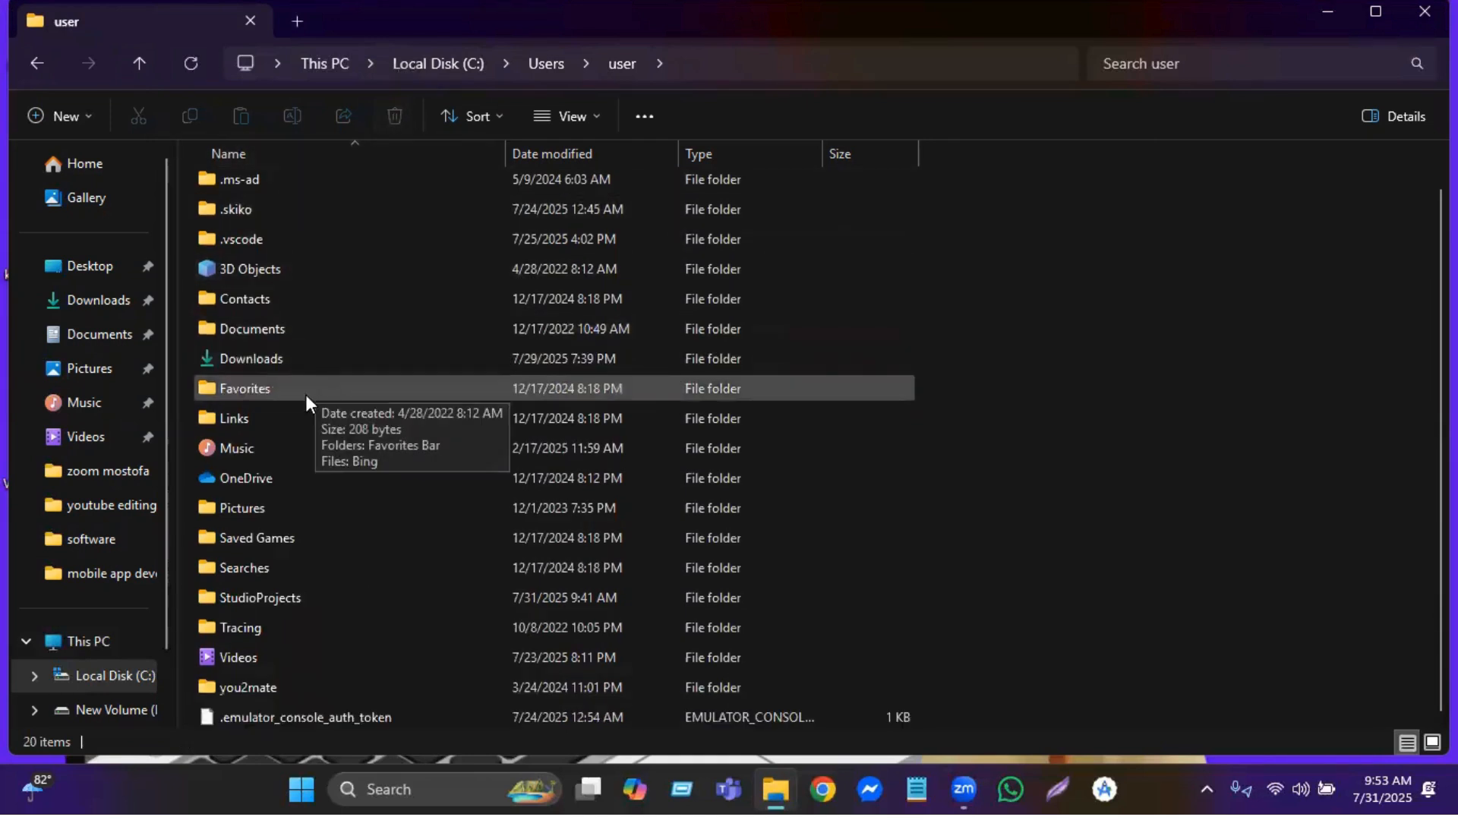
click(280, 598)
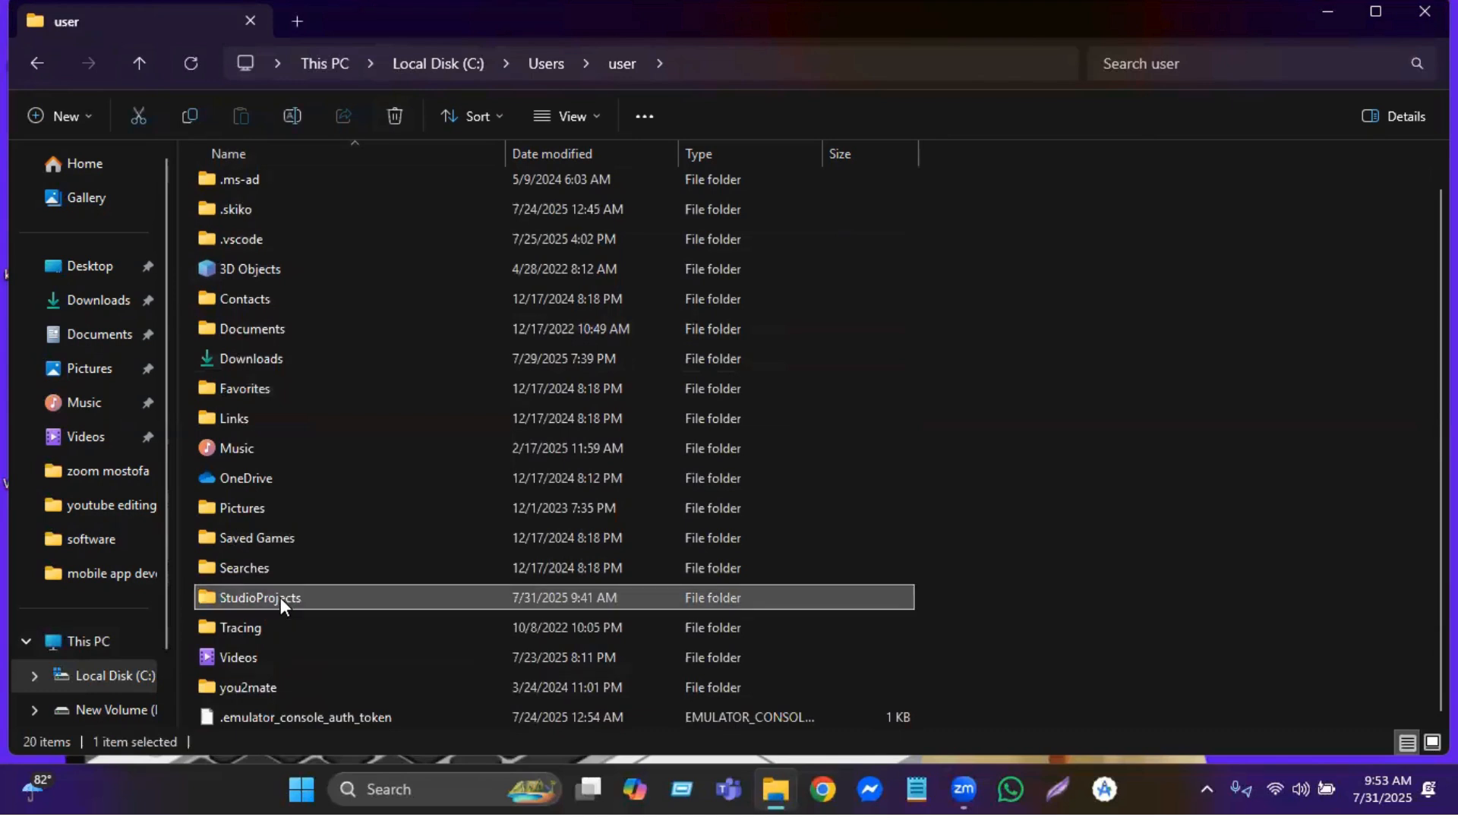
click(394, 120)
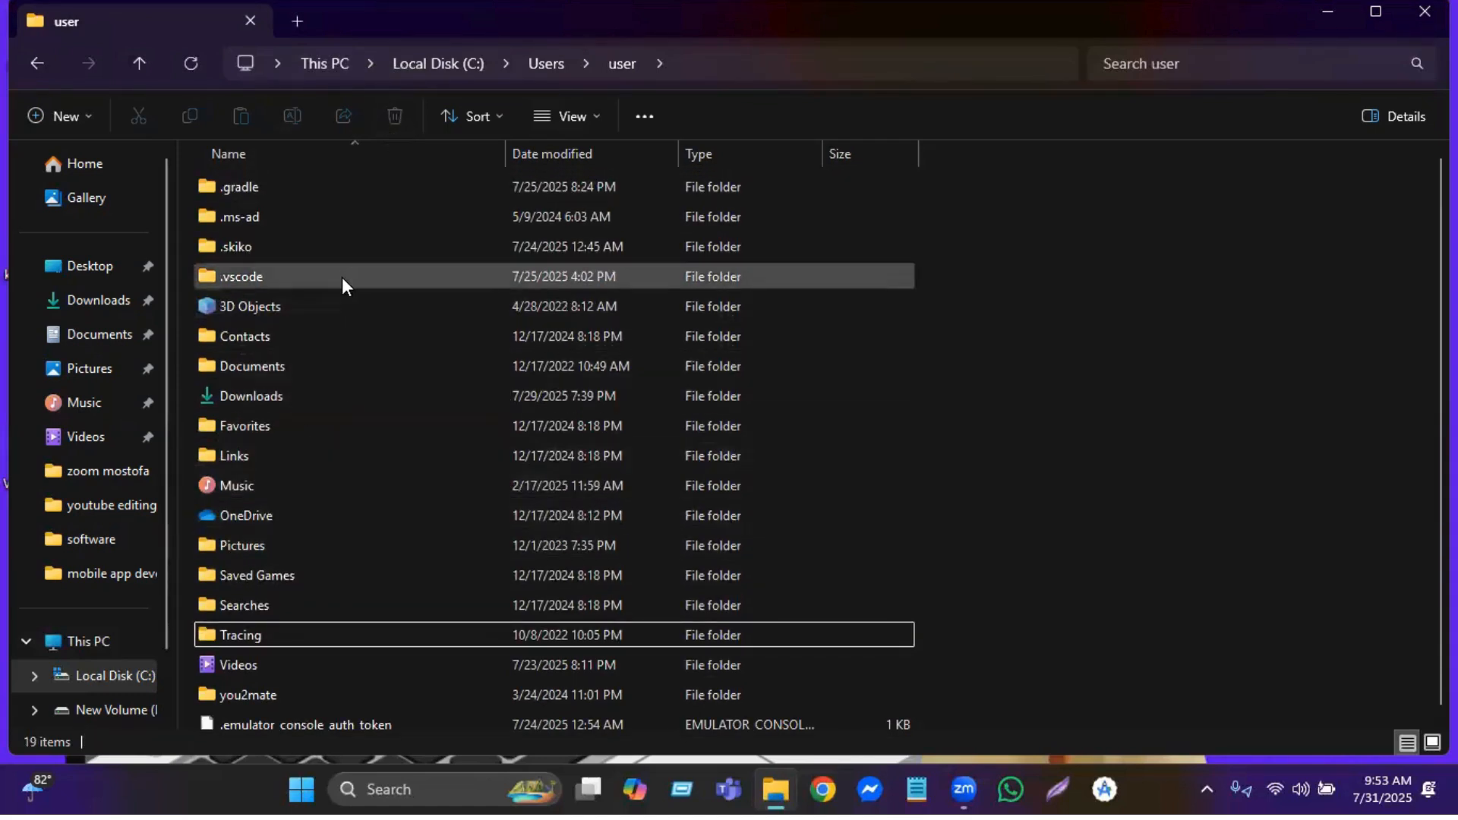
click(34, 63)
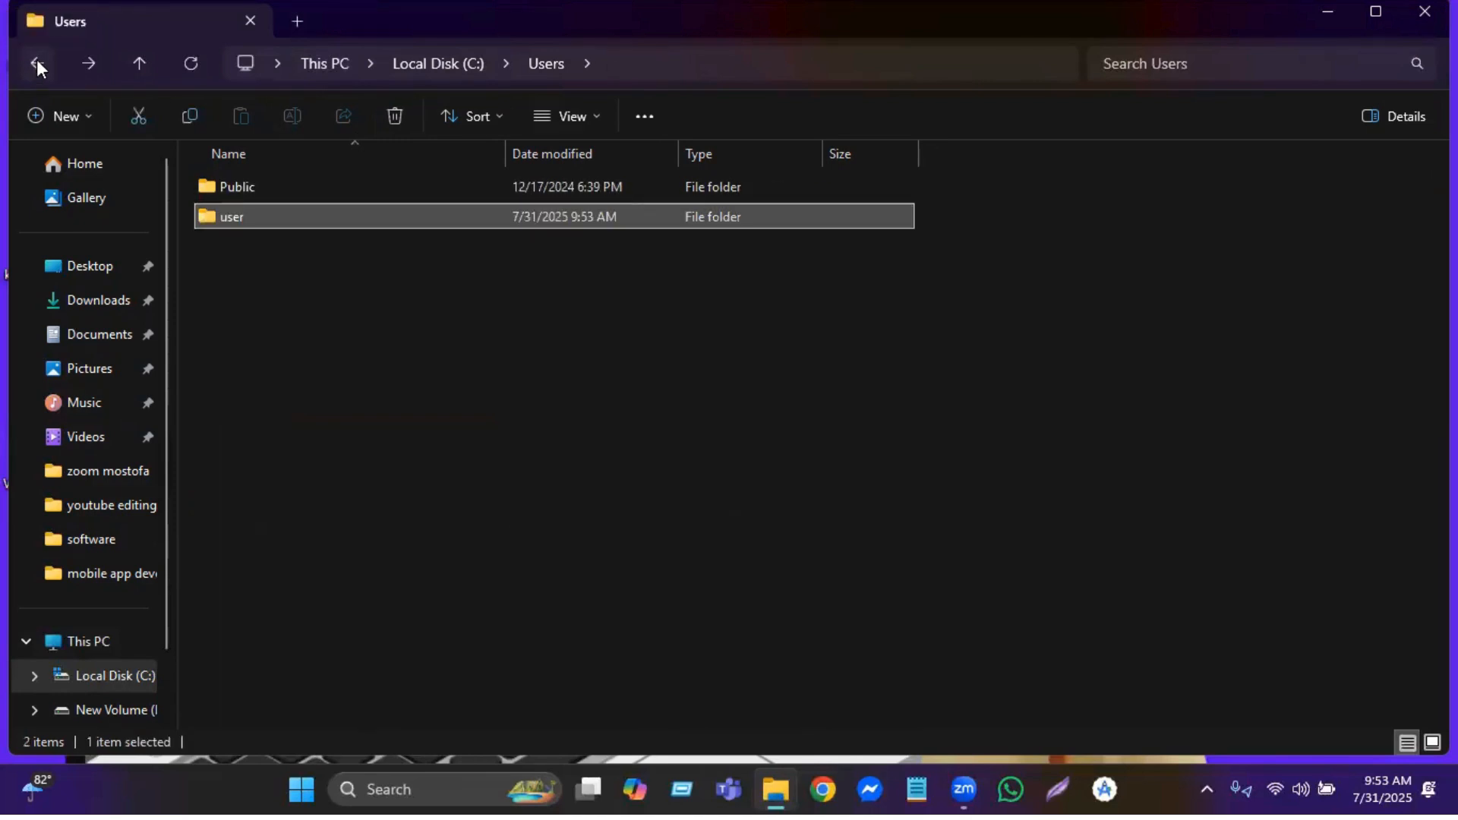
click(38, 63)
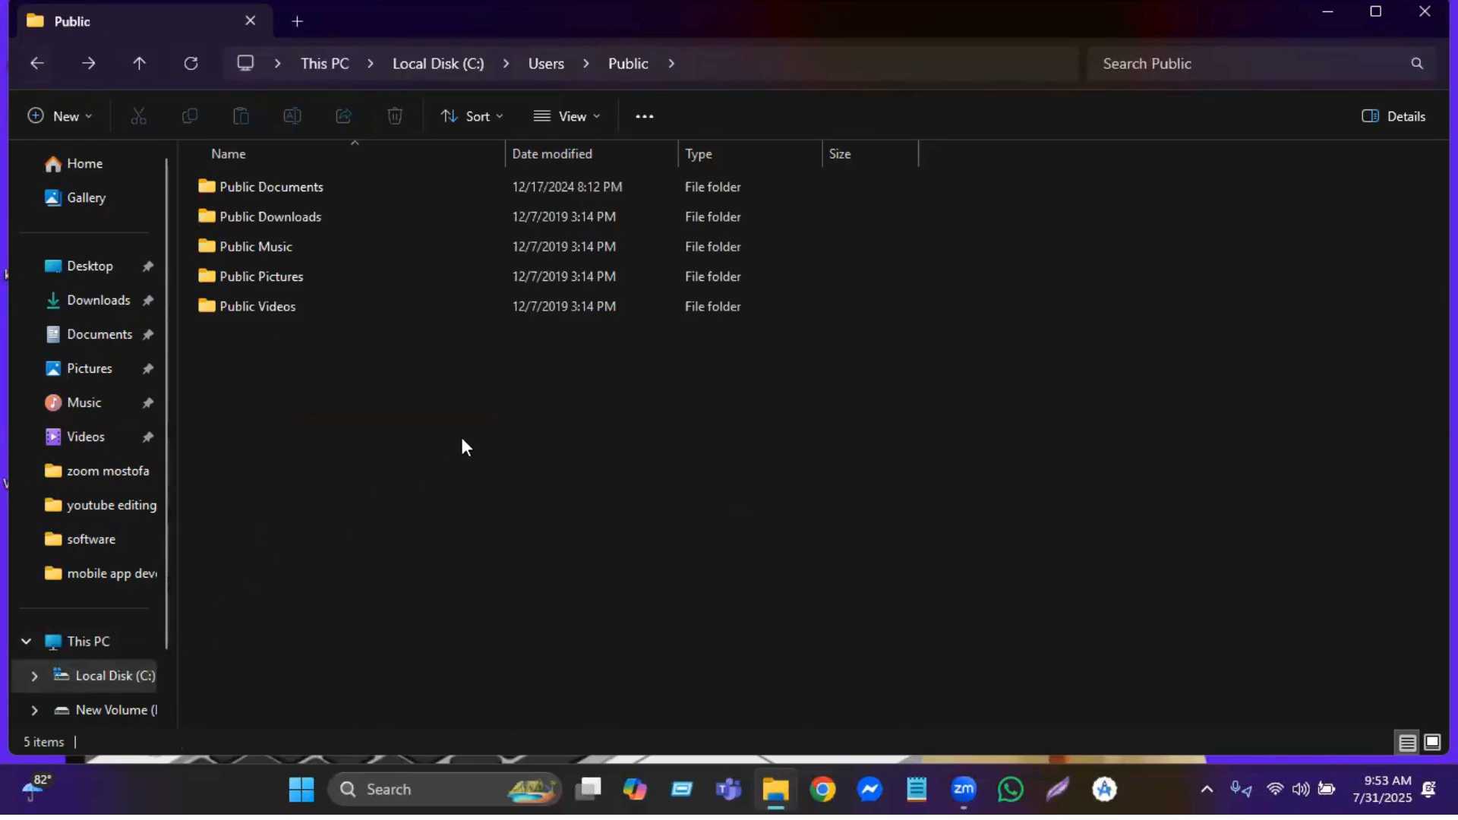
Return to This PC and turn on the display of hidden items.
click(38, 63)
click(40, 63)
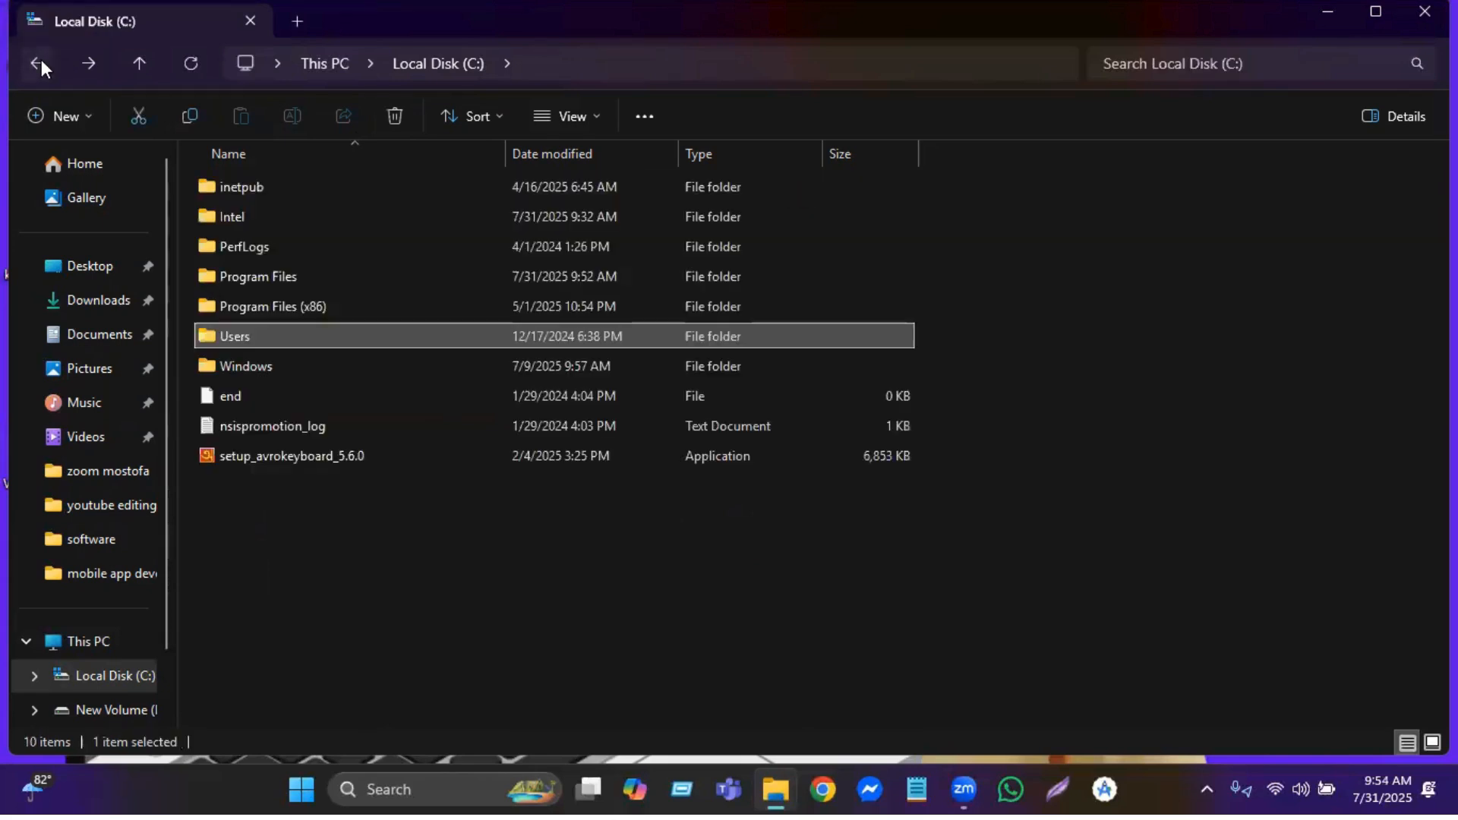
click(41, 62)
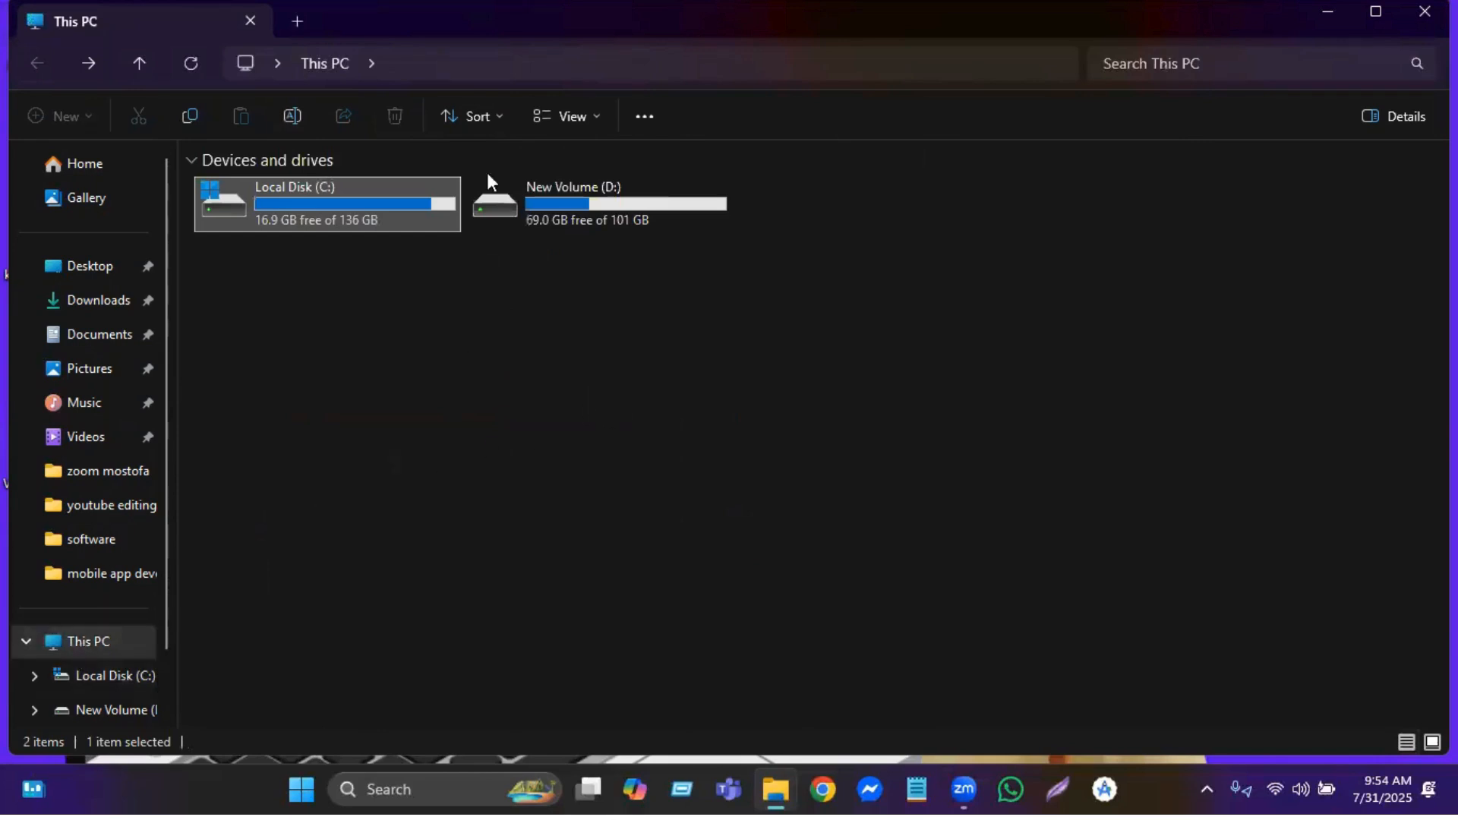
click(590, 116)
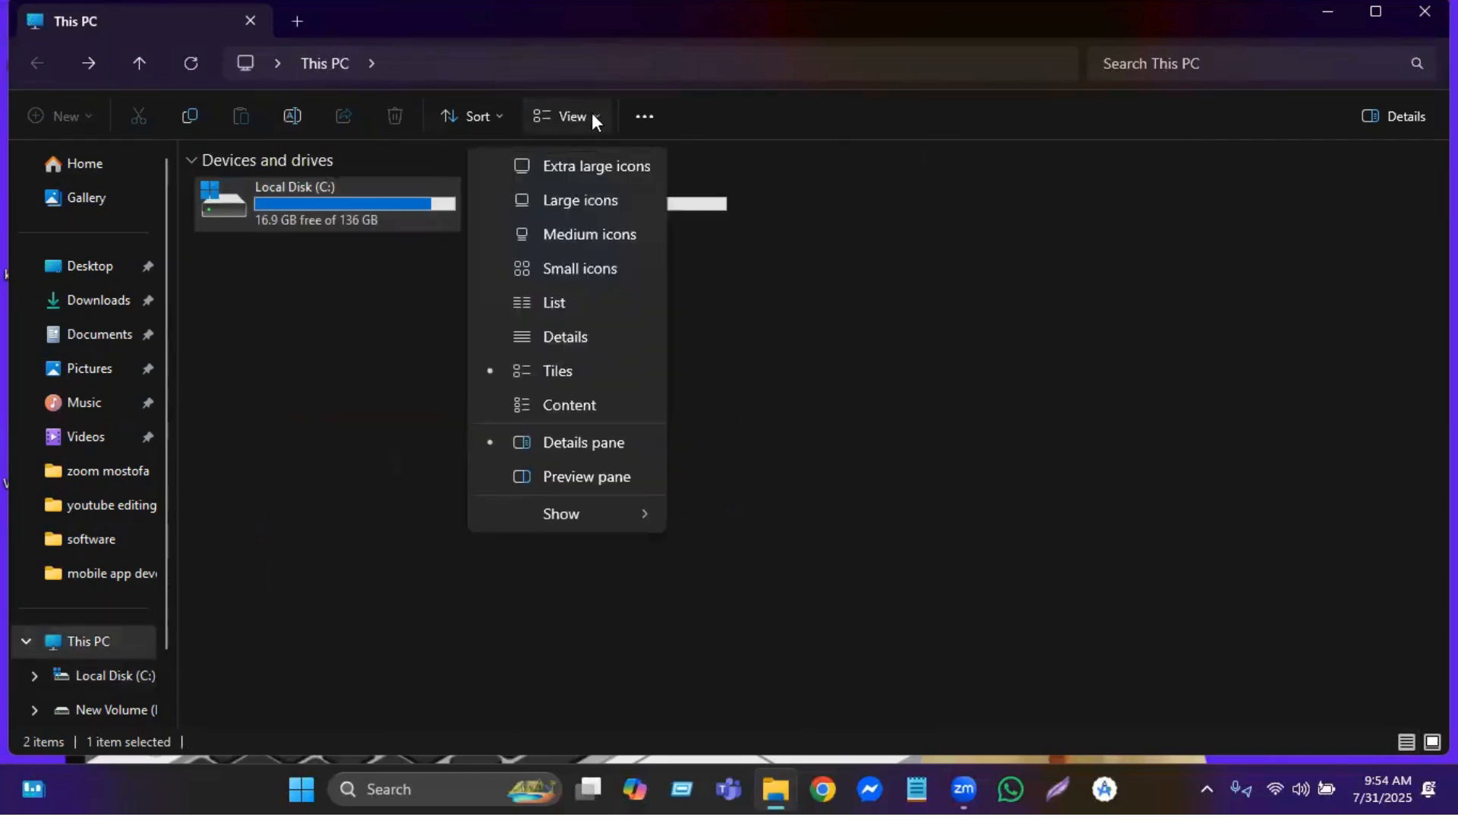
mouse_move(621, 514)
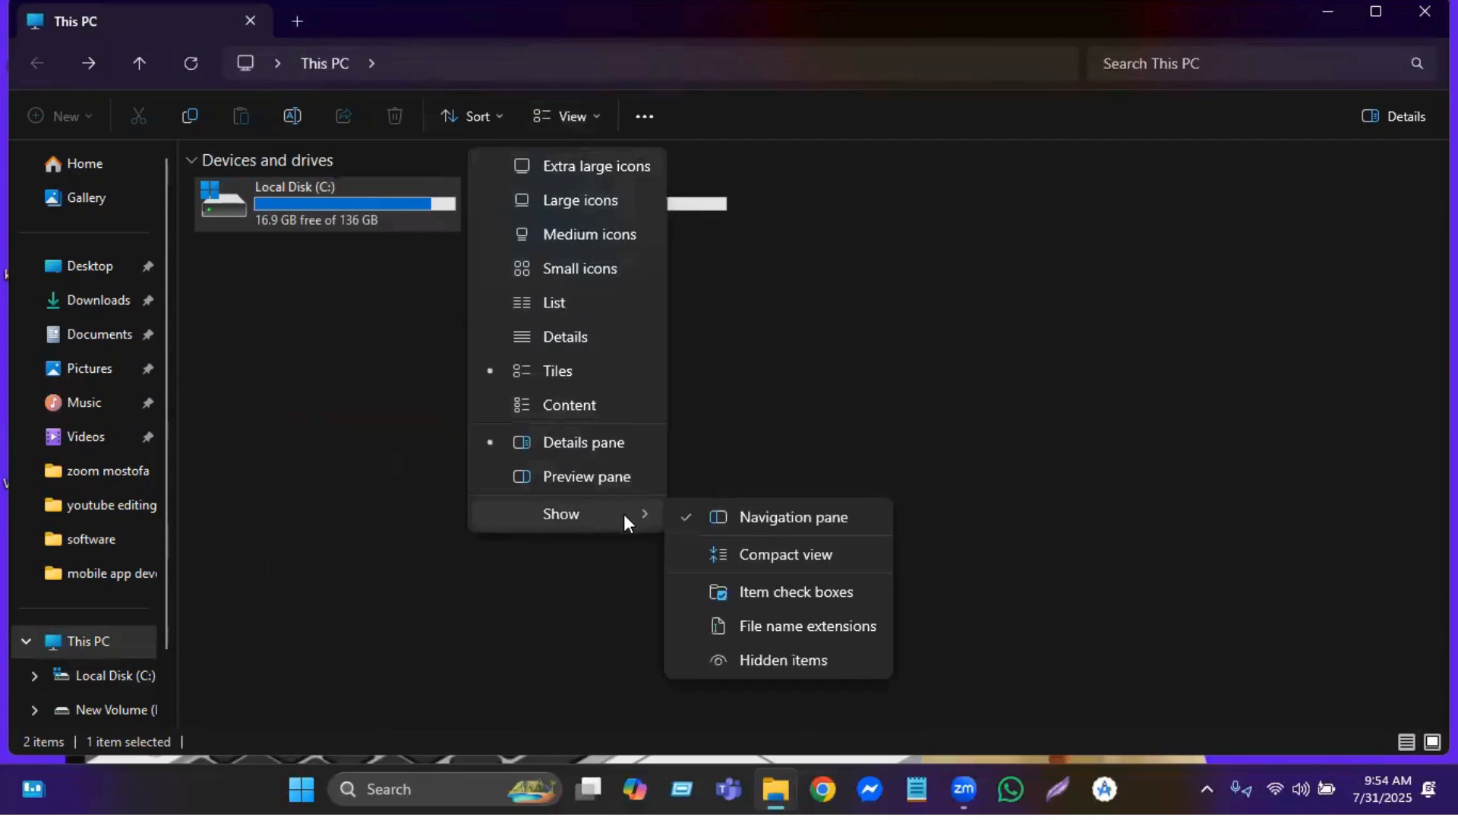
click(722, 659)
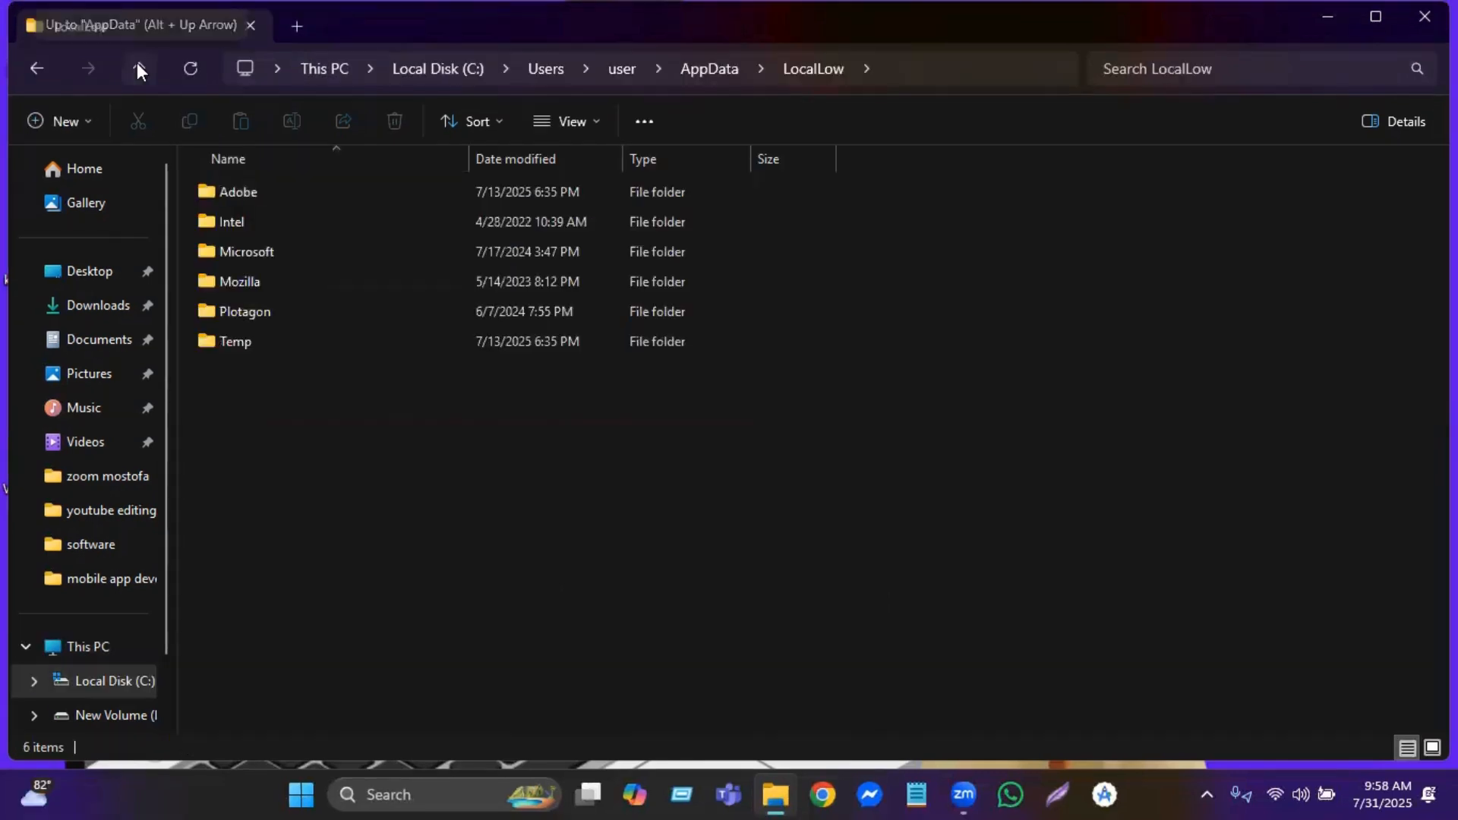
Permanently delete the Android folder from C:\Users\user\AppData\Local.
click(138, 63)
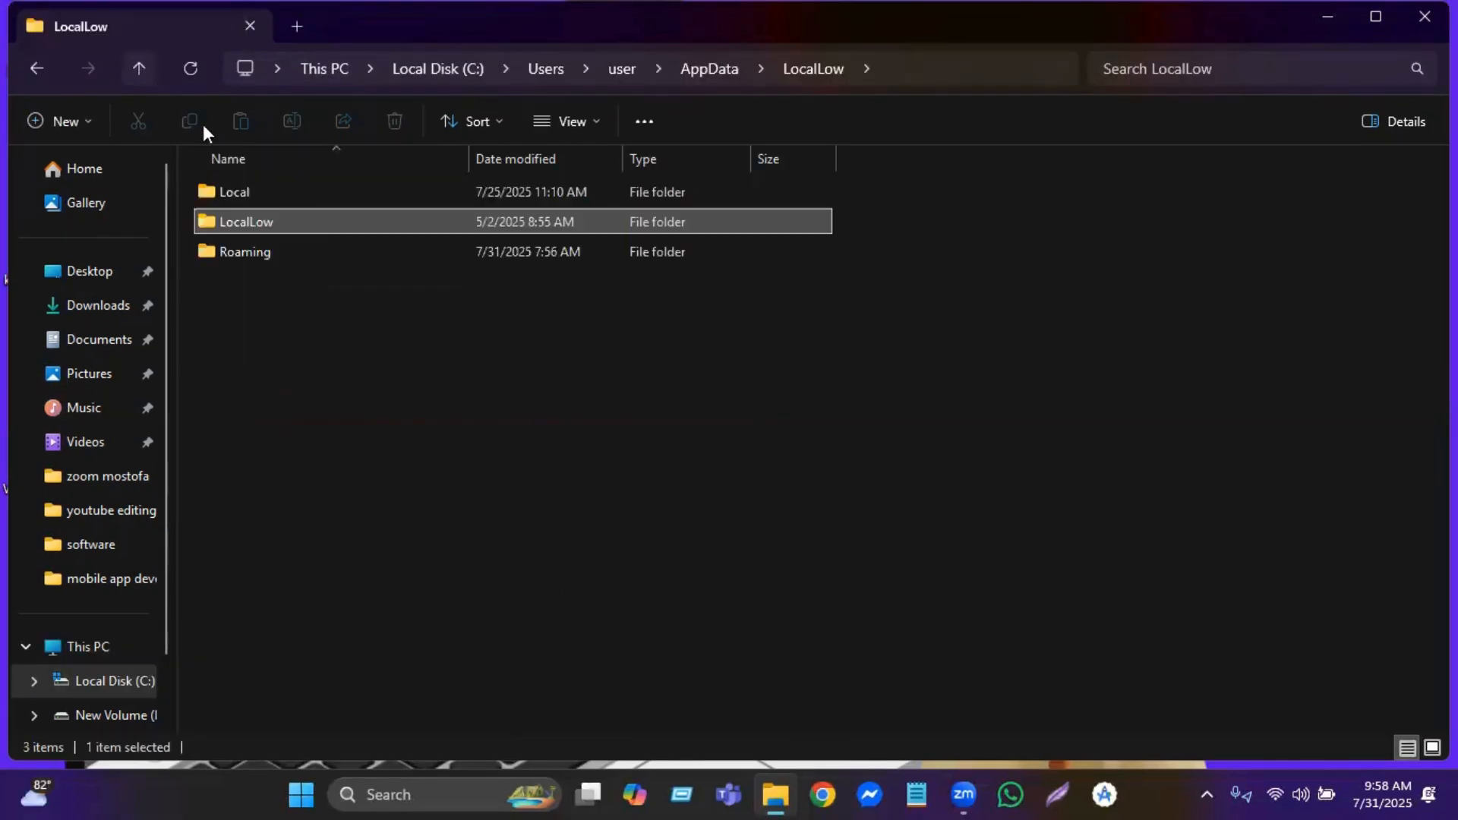
double_click(290, 192)
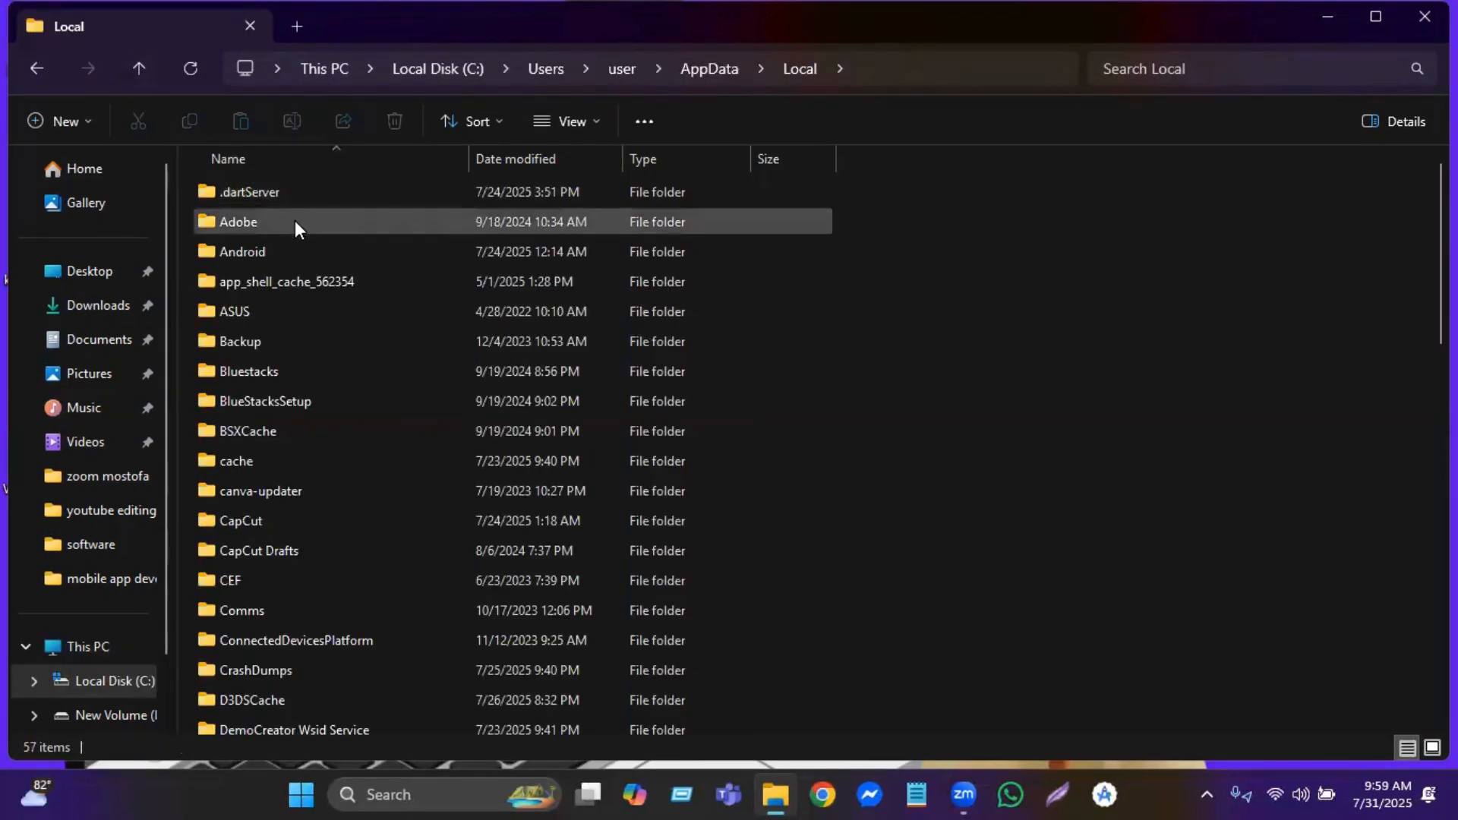
click(293, 248)
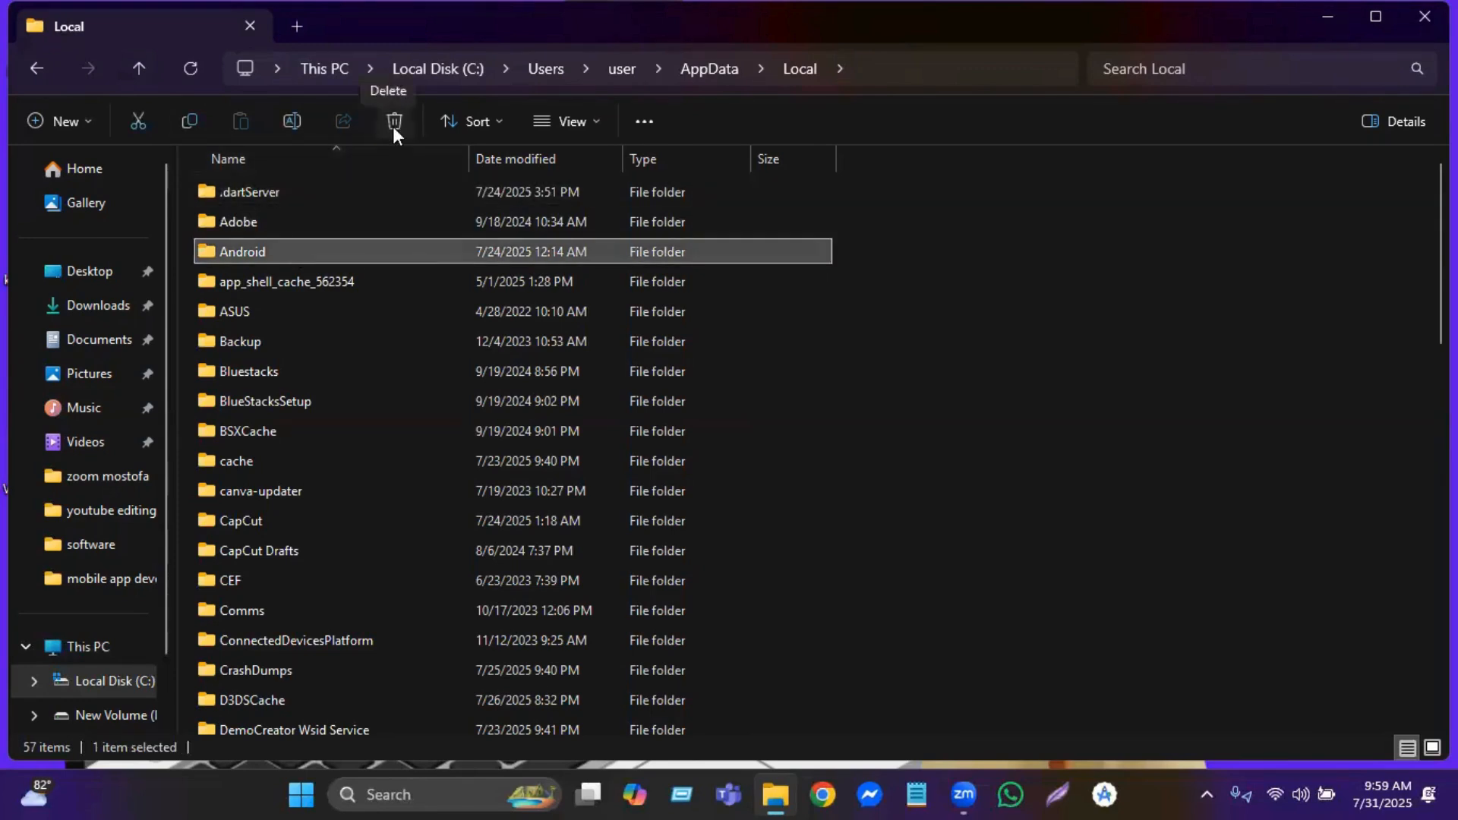
click(394, 126)
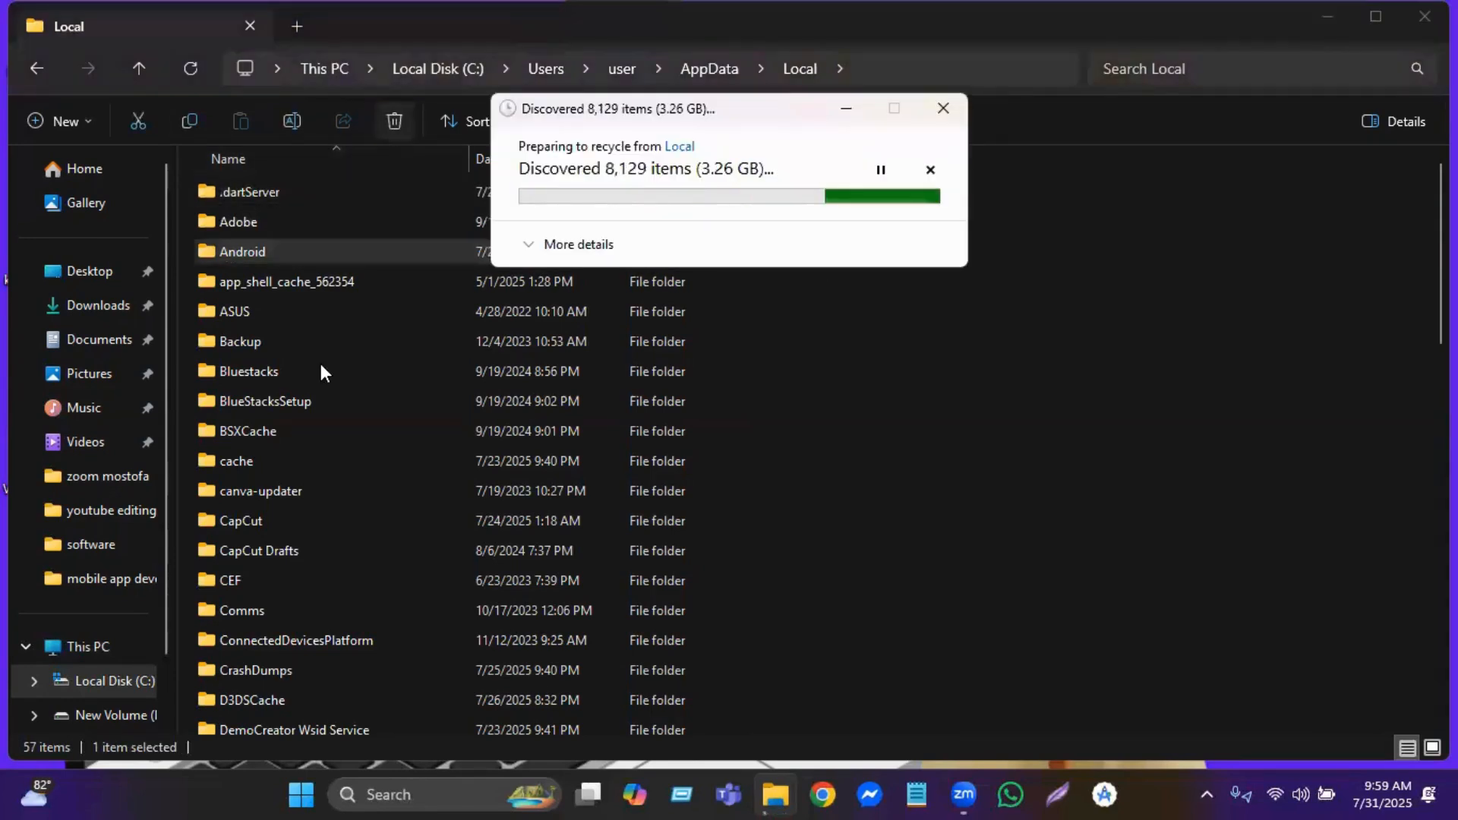
scroll(320, 371, down, 2)
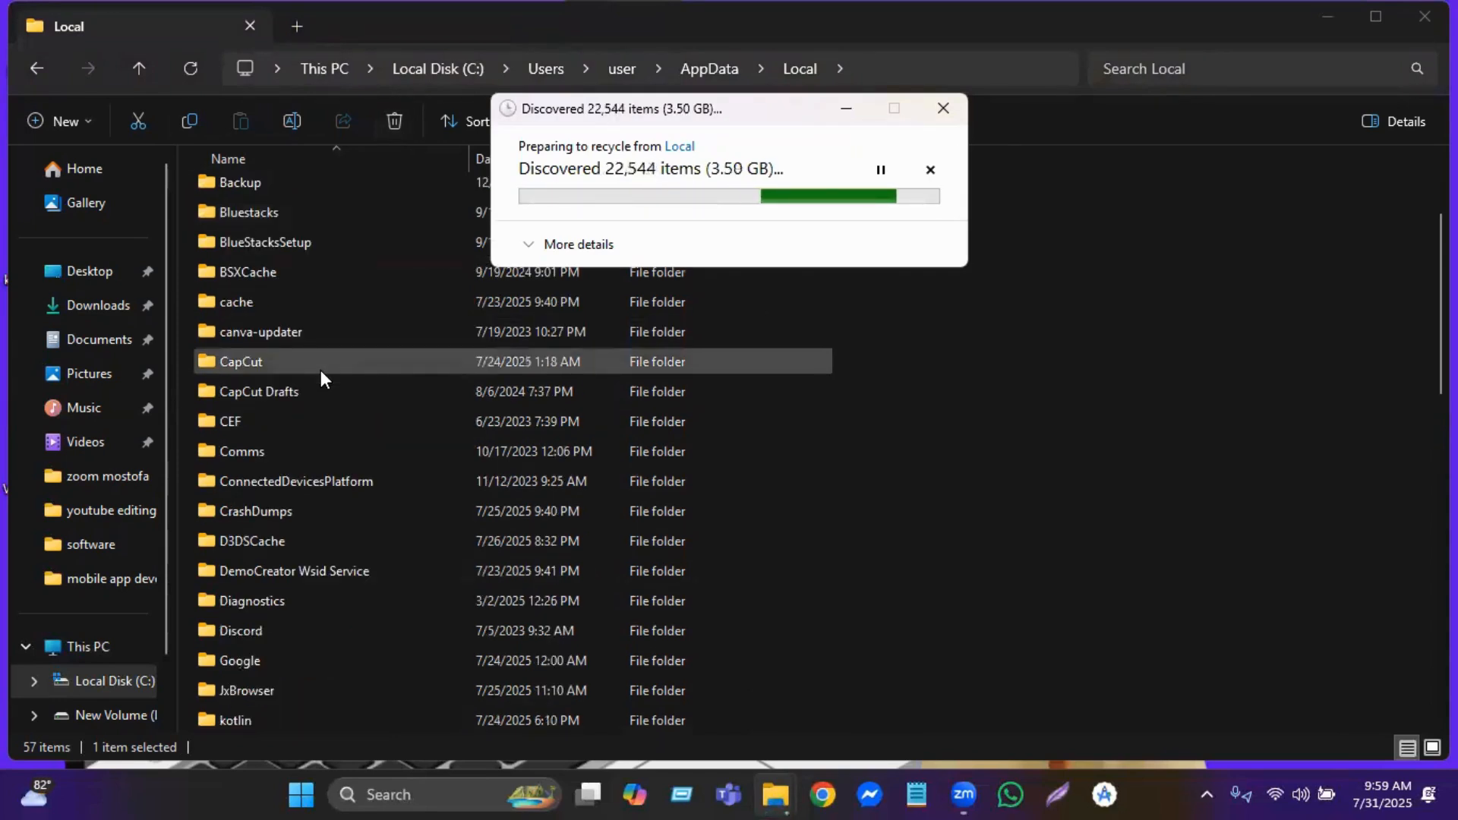
scroll(325, 373, down, 2)
scroll(318, 414, down, 1)
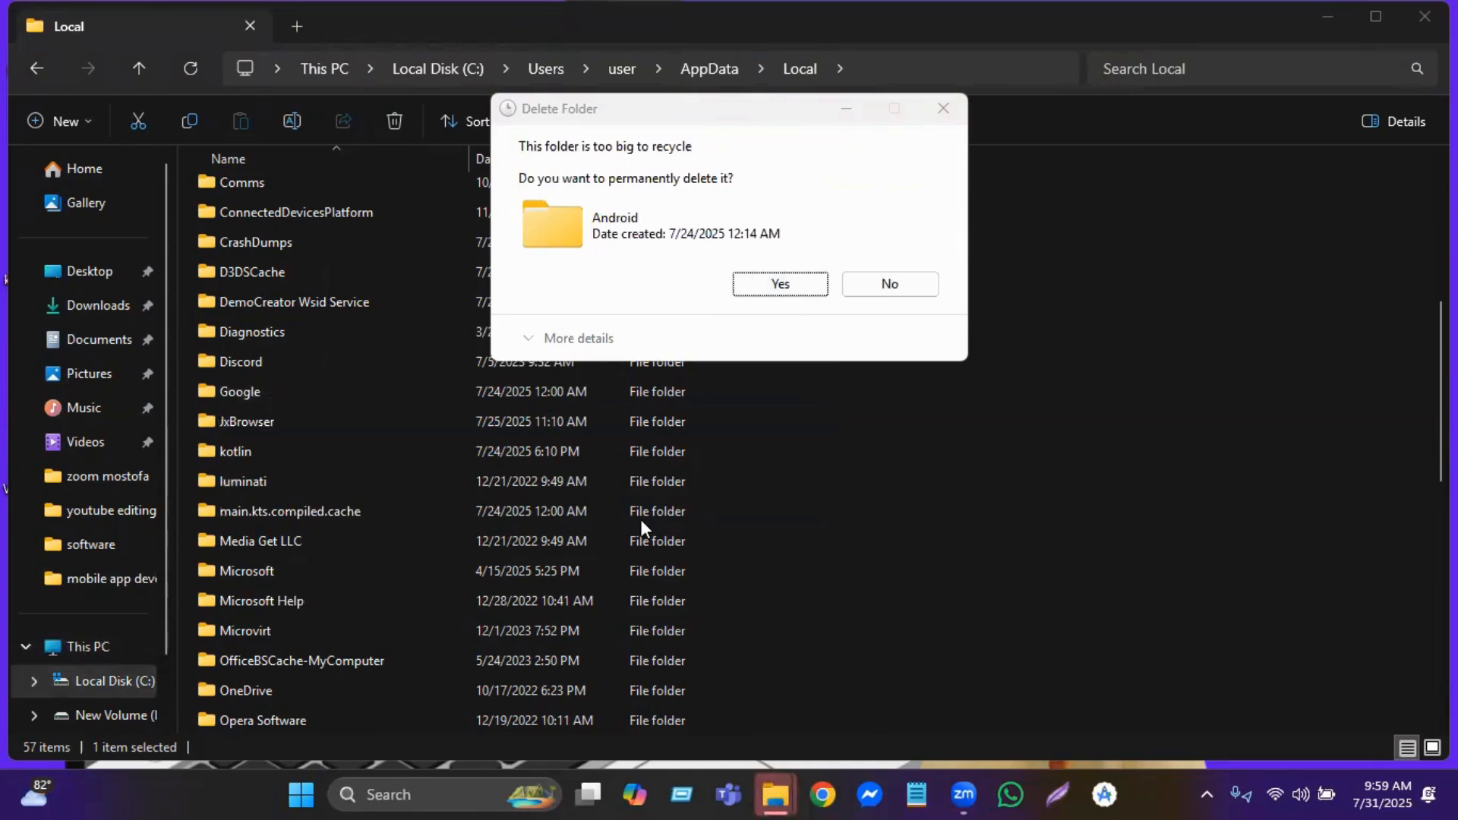
click(785, 283)
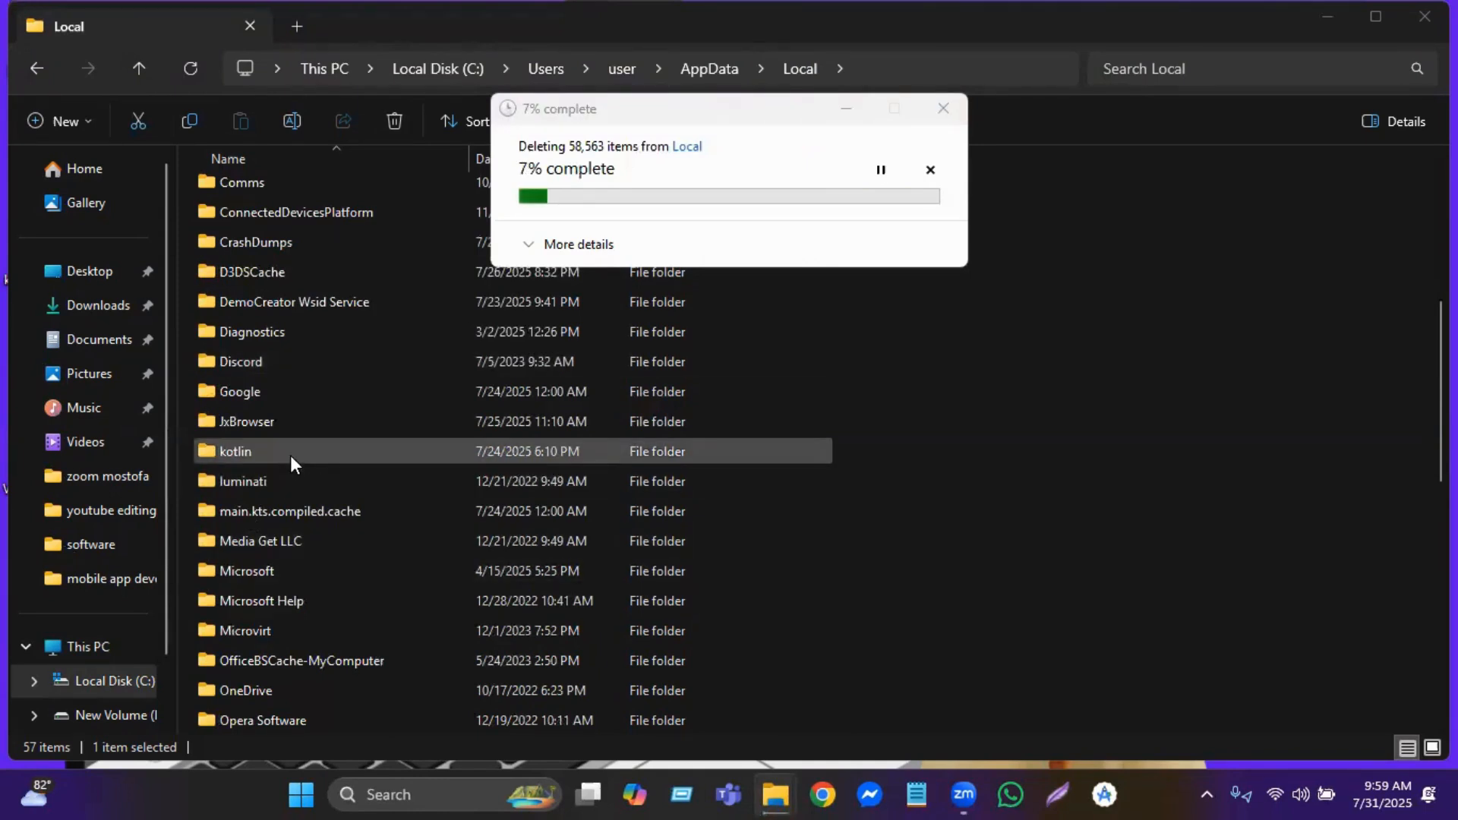
Find the Google folder in AppData\Local and delete the AndroidStudio2025.1.1 folder inside it.
scroll(302, 493, down, 2)
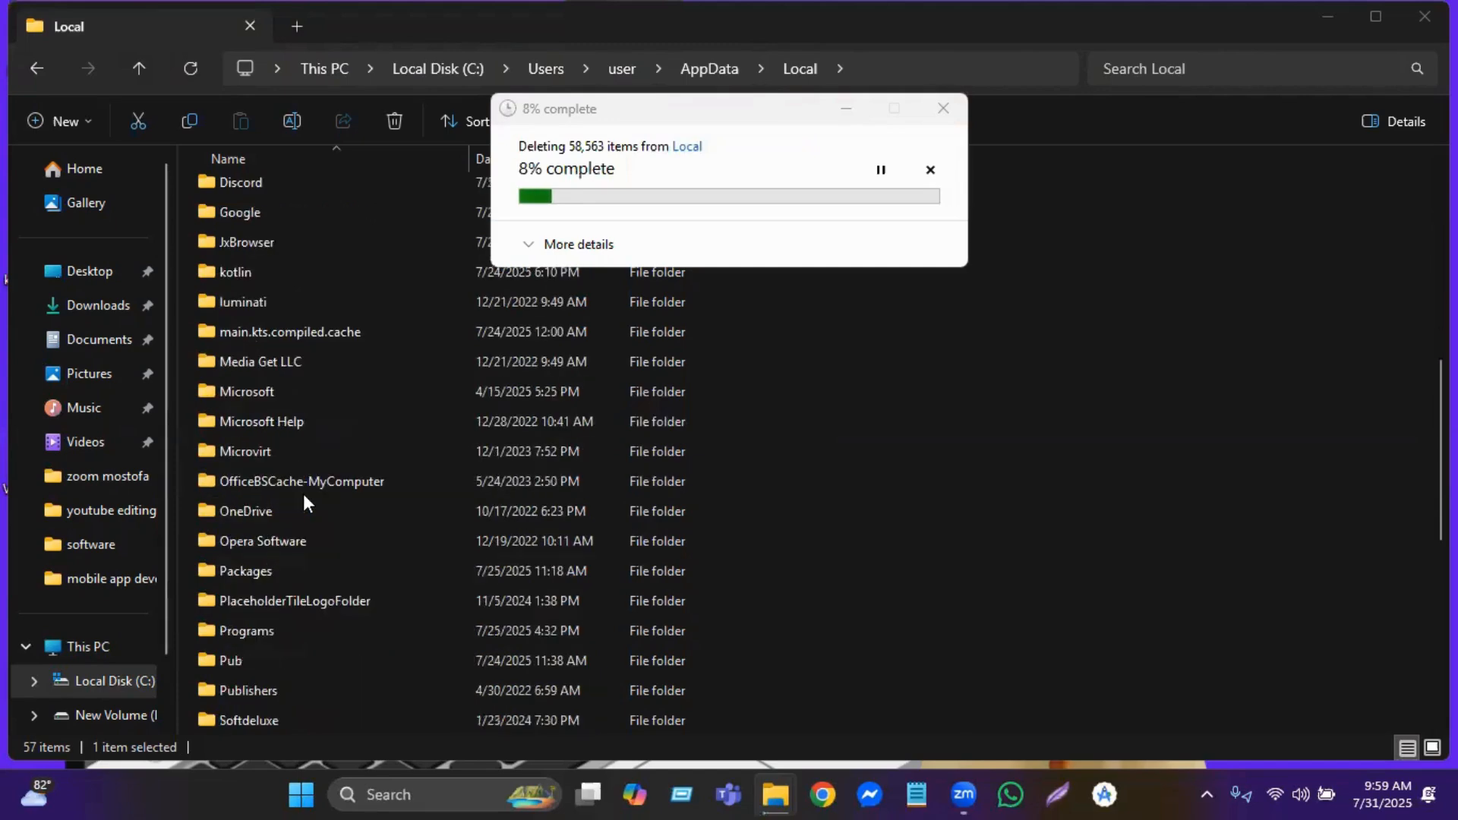
scroll(304, 496, down, 1)
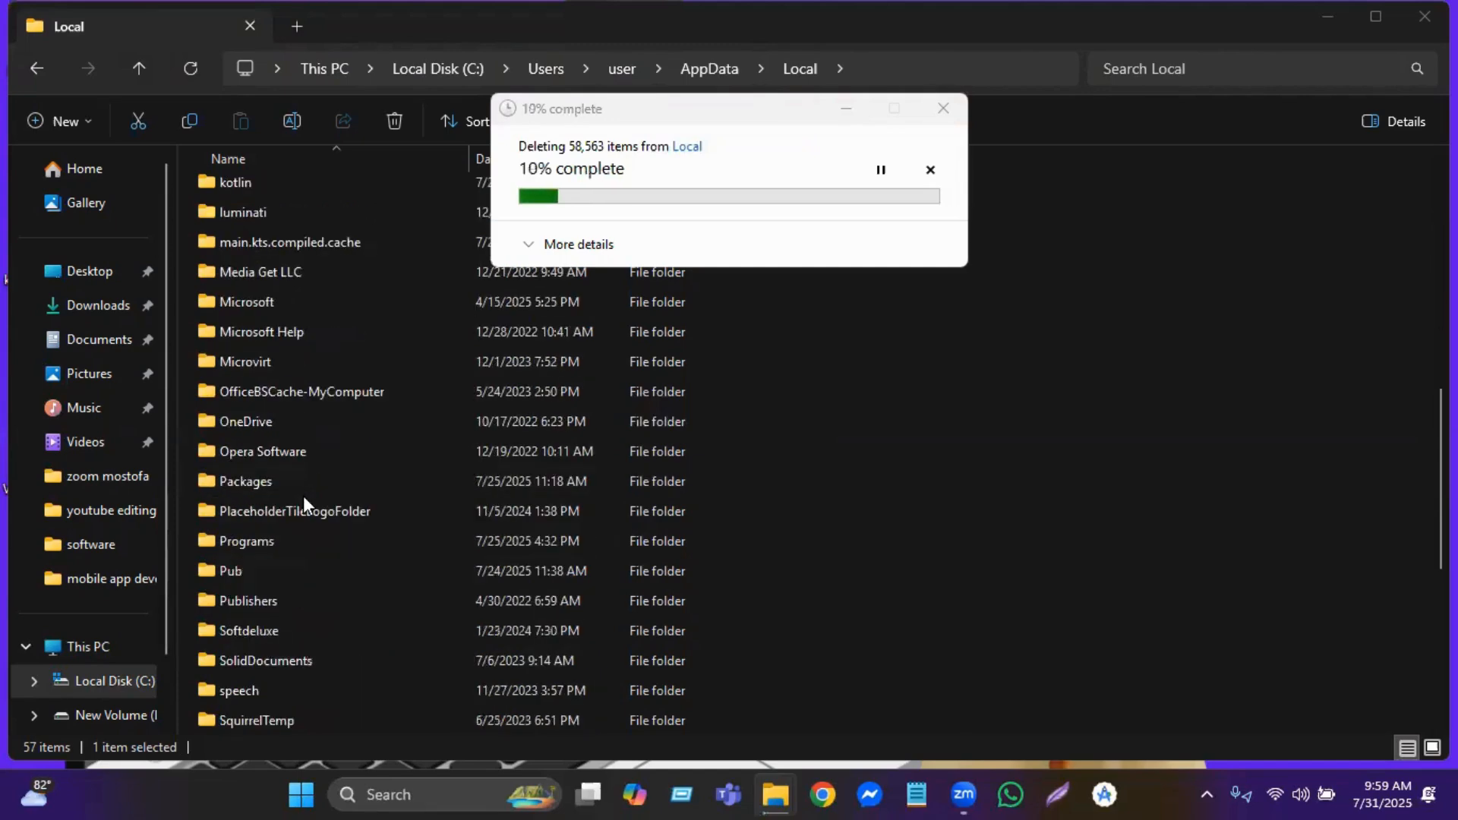
scroll(305, 498, down, 1)
scroll(305, 500, down, 4)
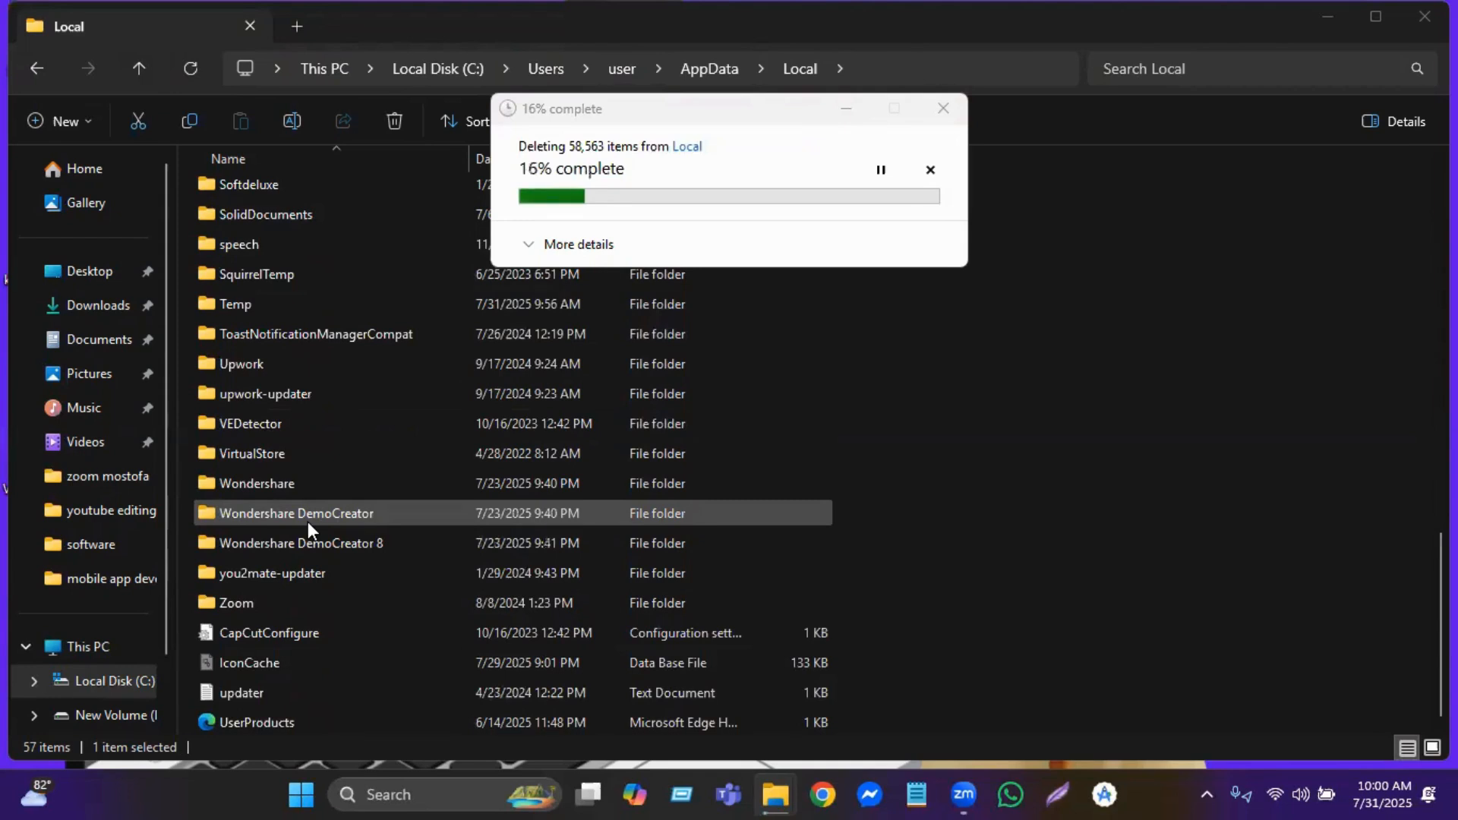
scroll(303, 526, up, 3)
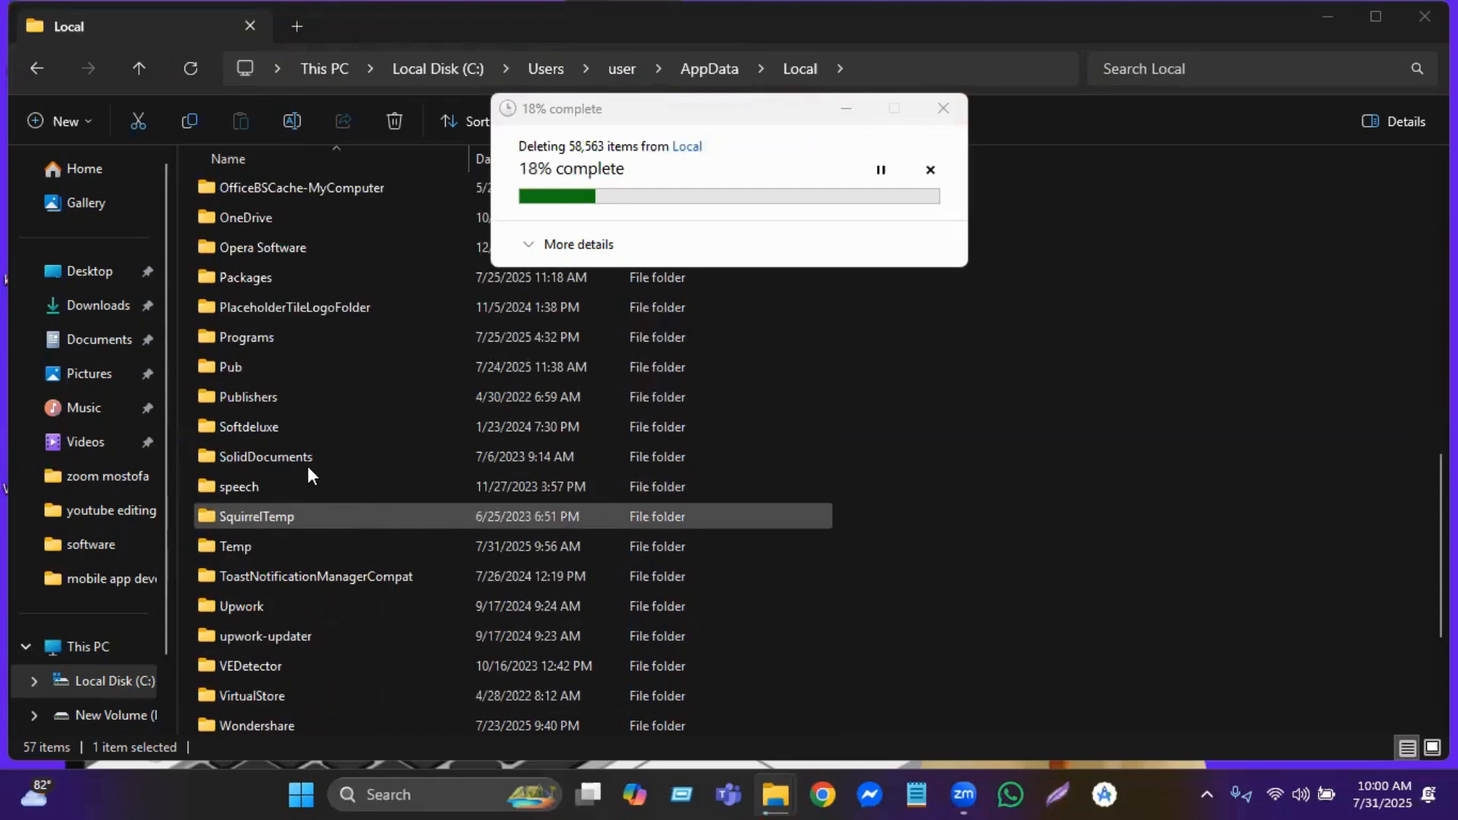
click(298, 431)
scroll(297, 431, up, 1)
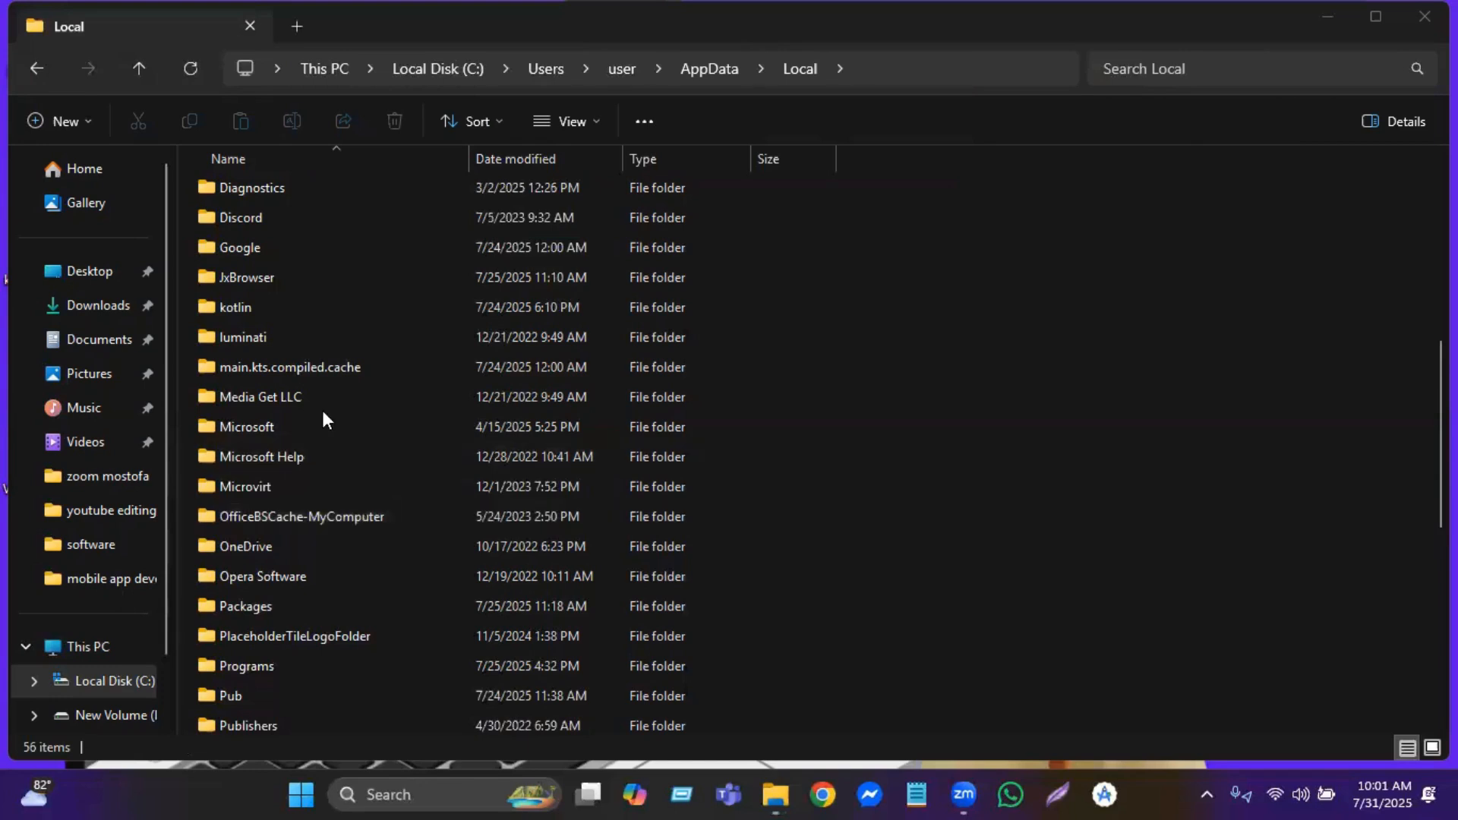
double_click(313, 247)
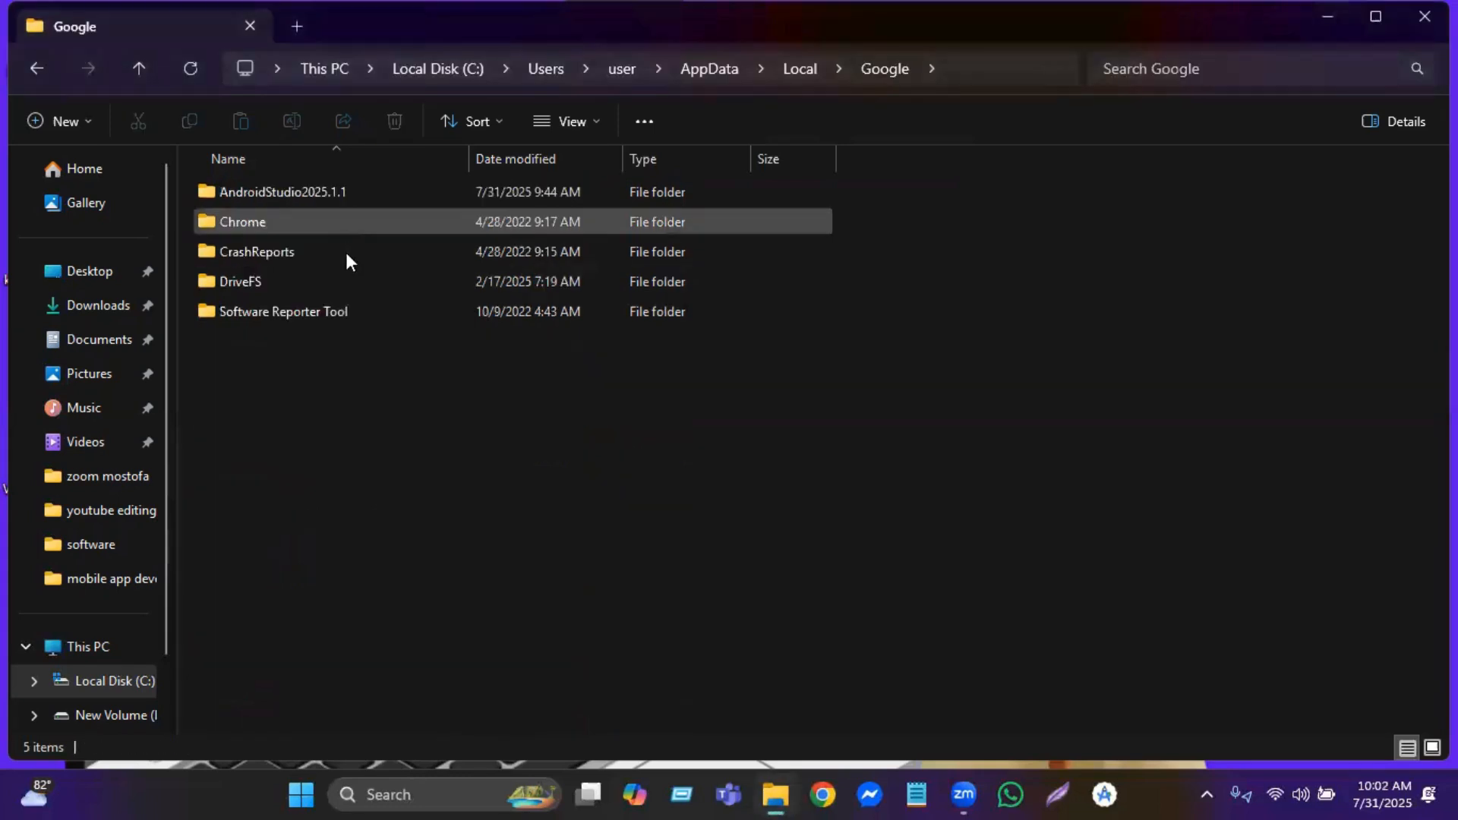
click(321, 186)
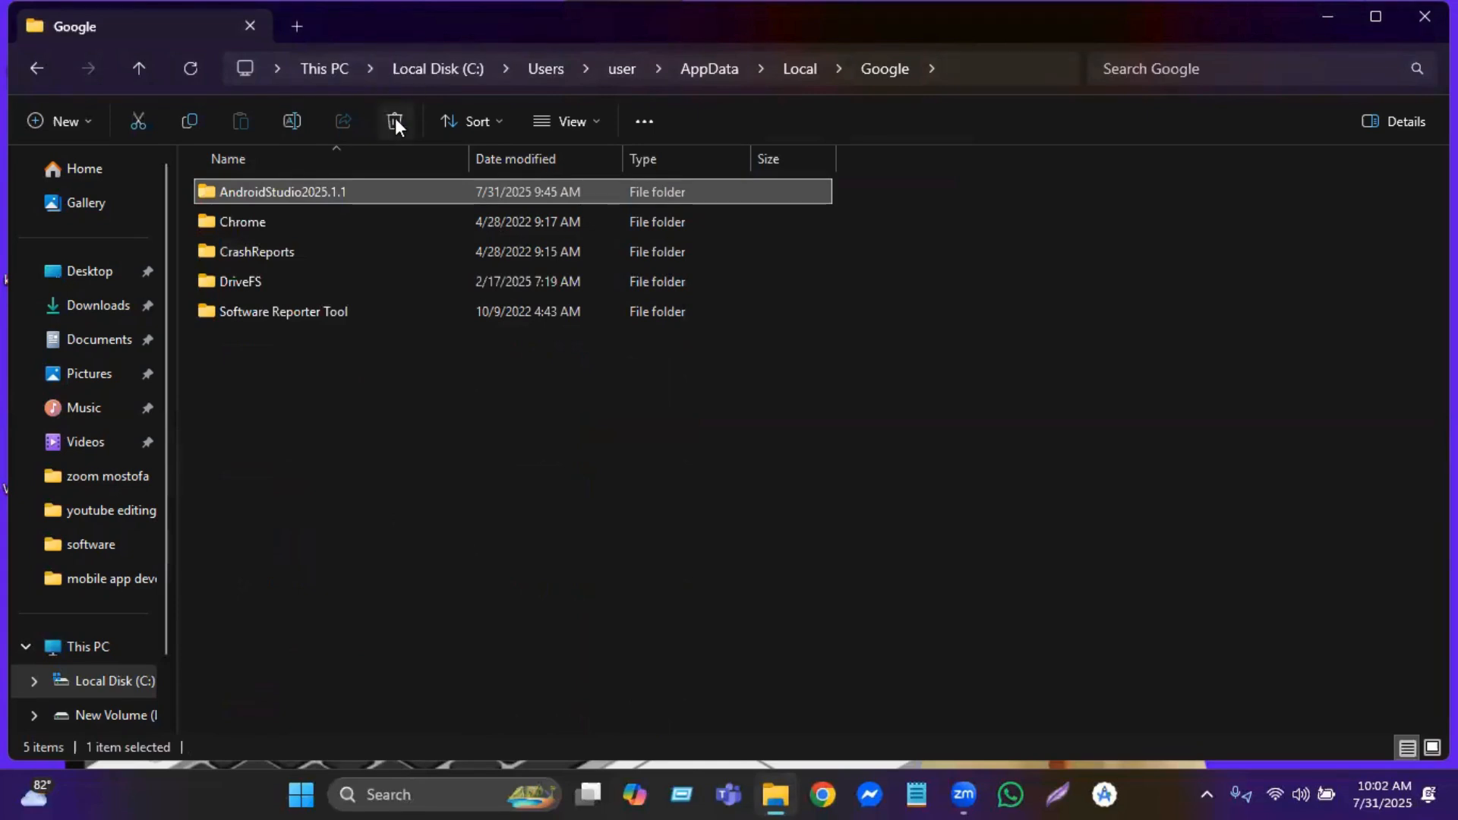
click(395, 122)
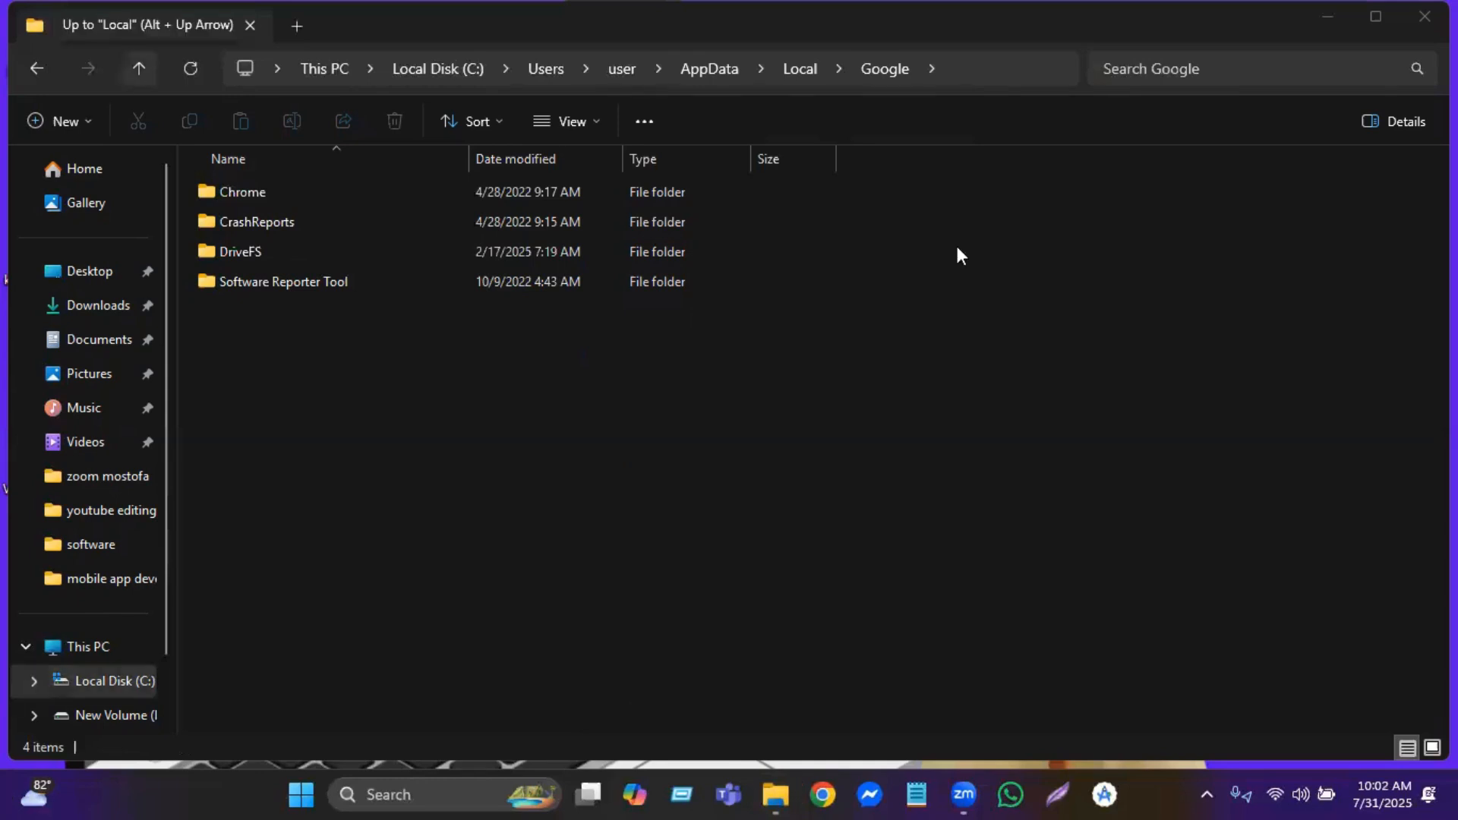
Delete the android-studio-2025.1.1.14-windows installer from the mobile app development folder on New Volume (D:).
click(140, 69)
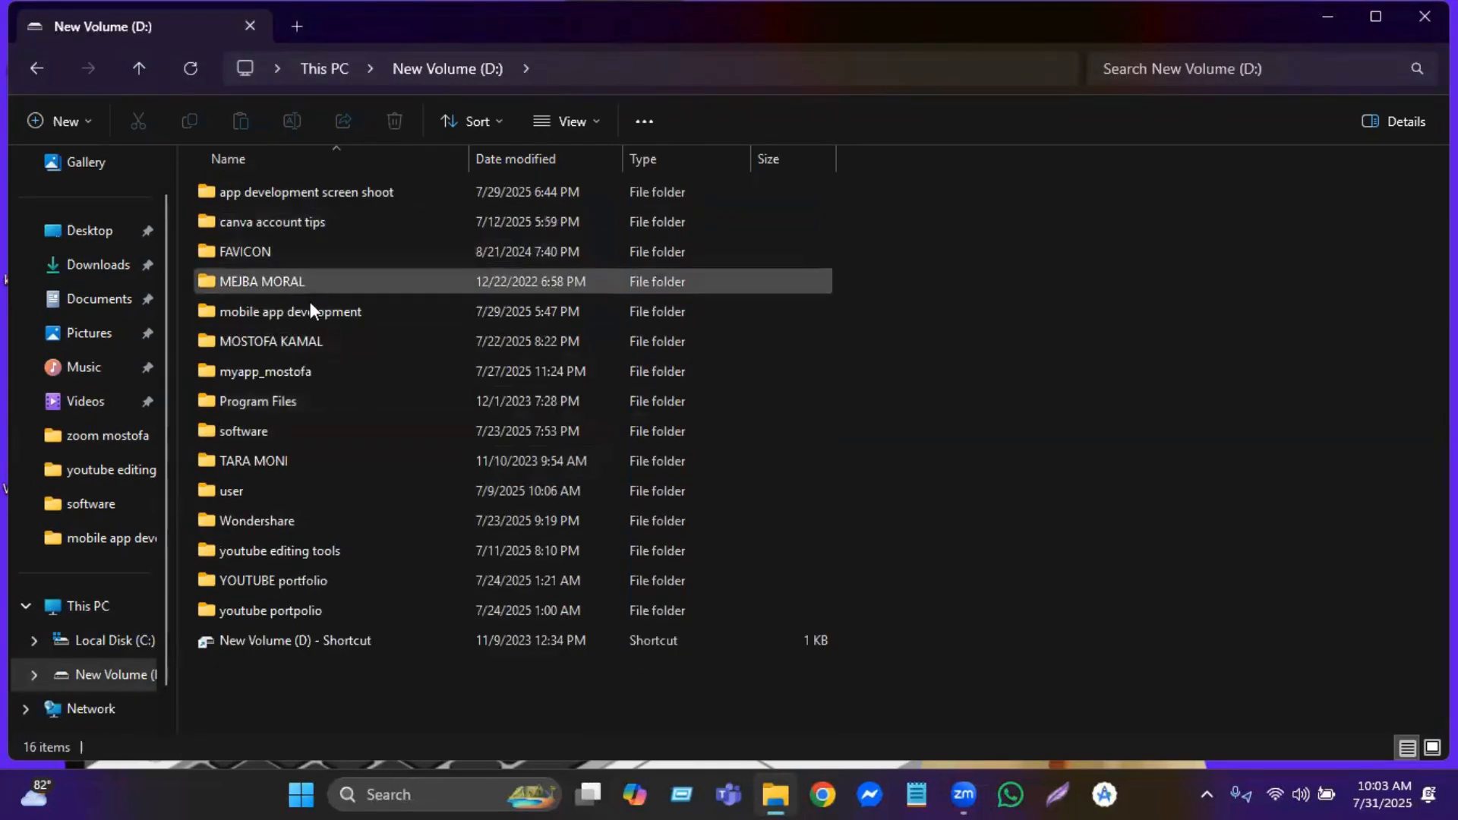
double_click(312, 311)
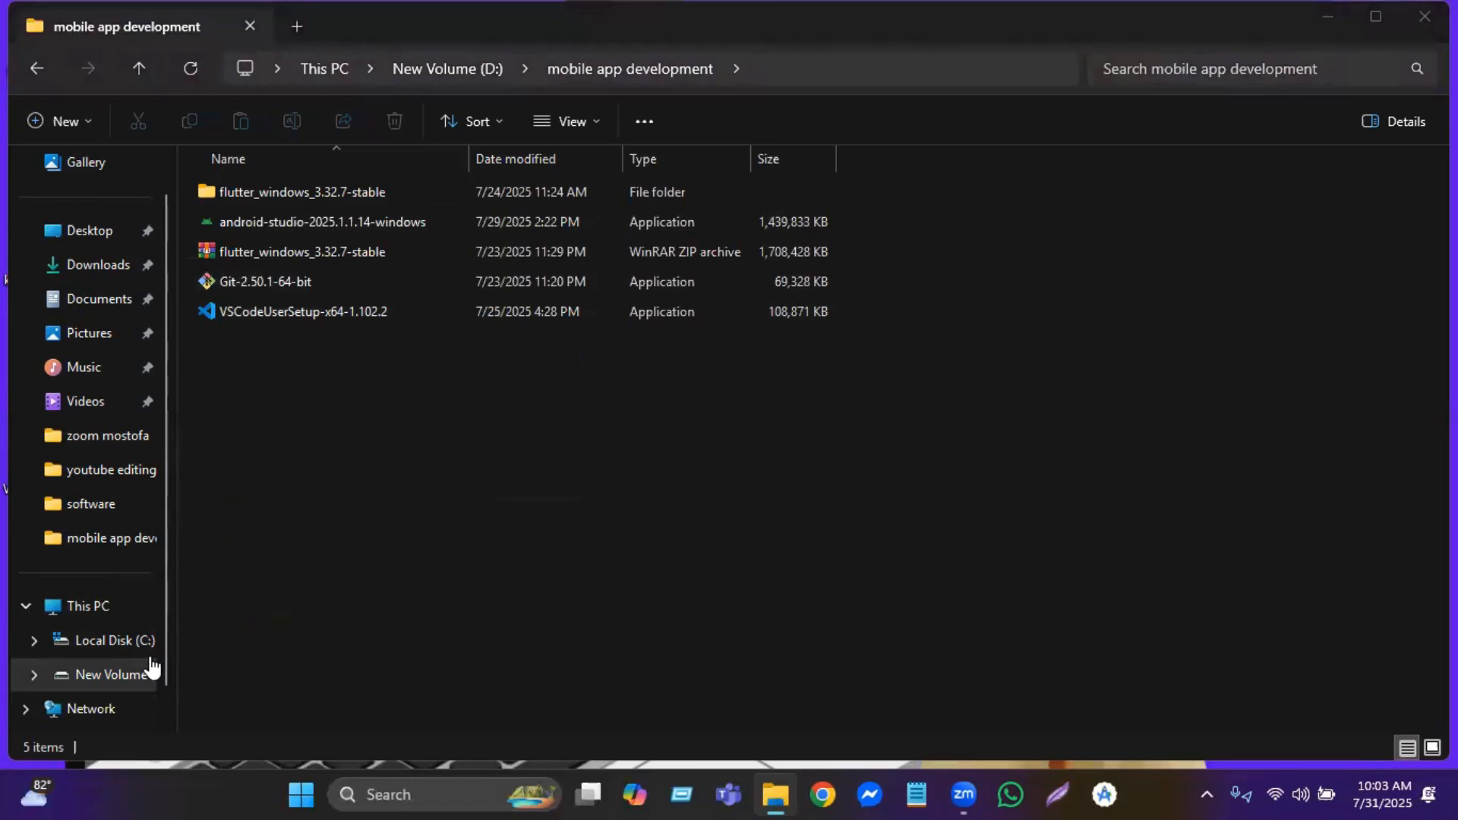
click(301, 222)
click(393, 122)
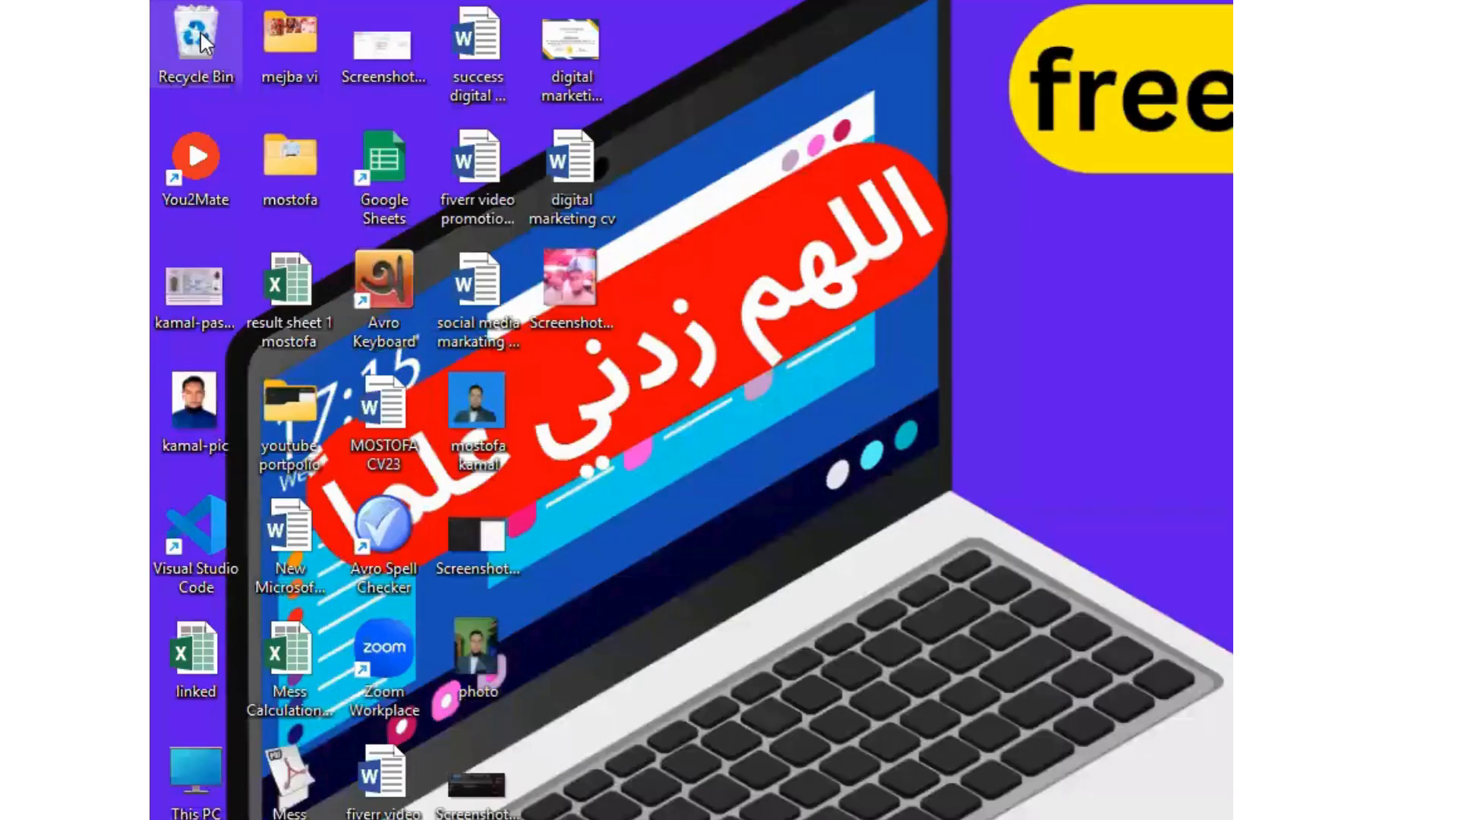
Empty the Recycle Bin on the desktop, permanently deleting all its items.
right_click(196, 38)
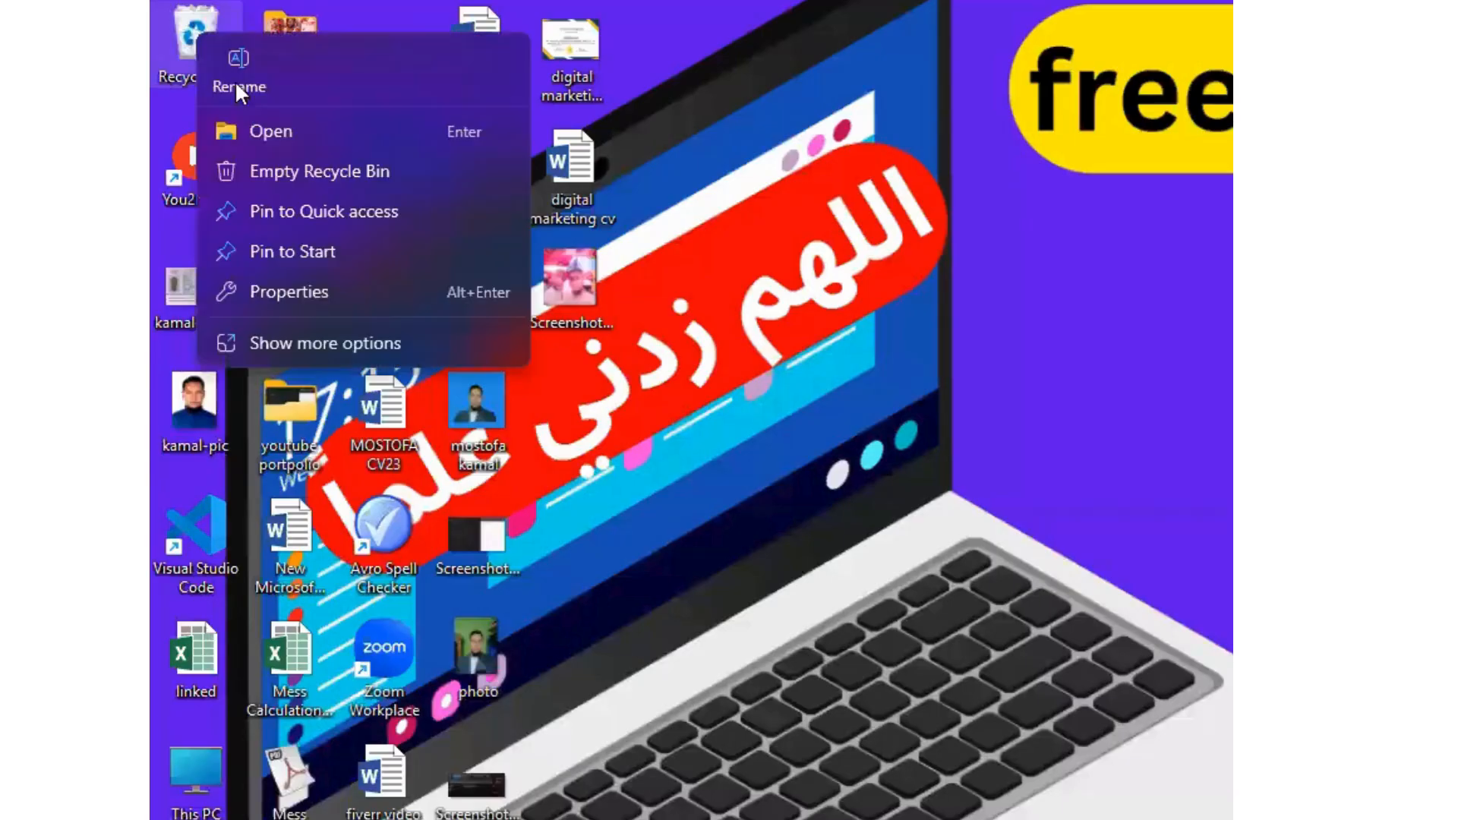
click(310, 173)
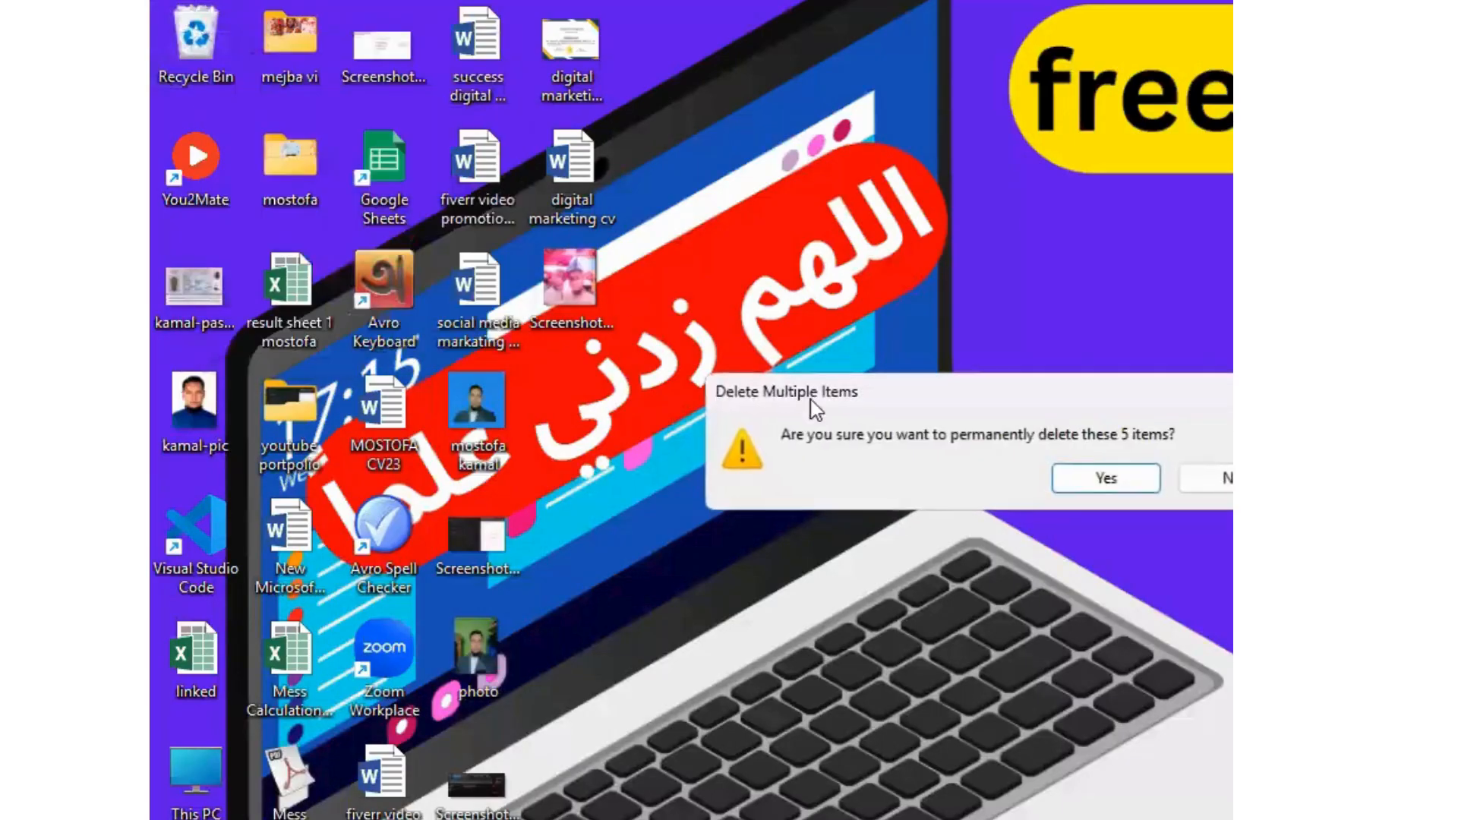
click(1063, 477)
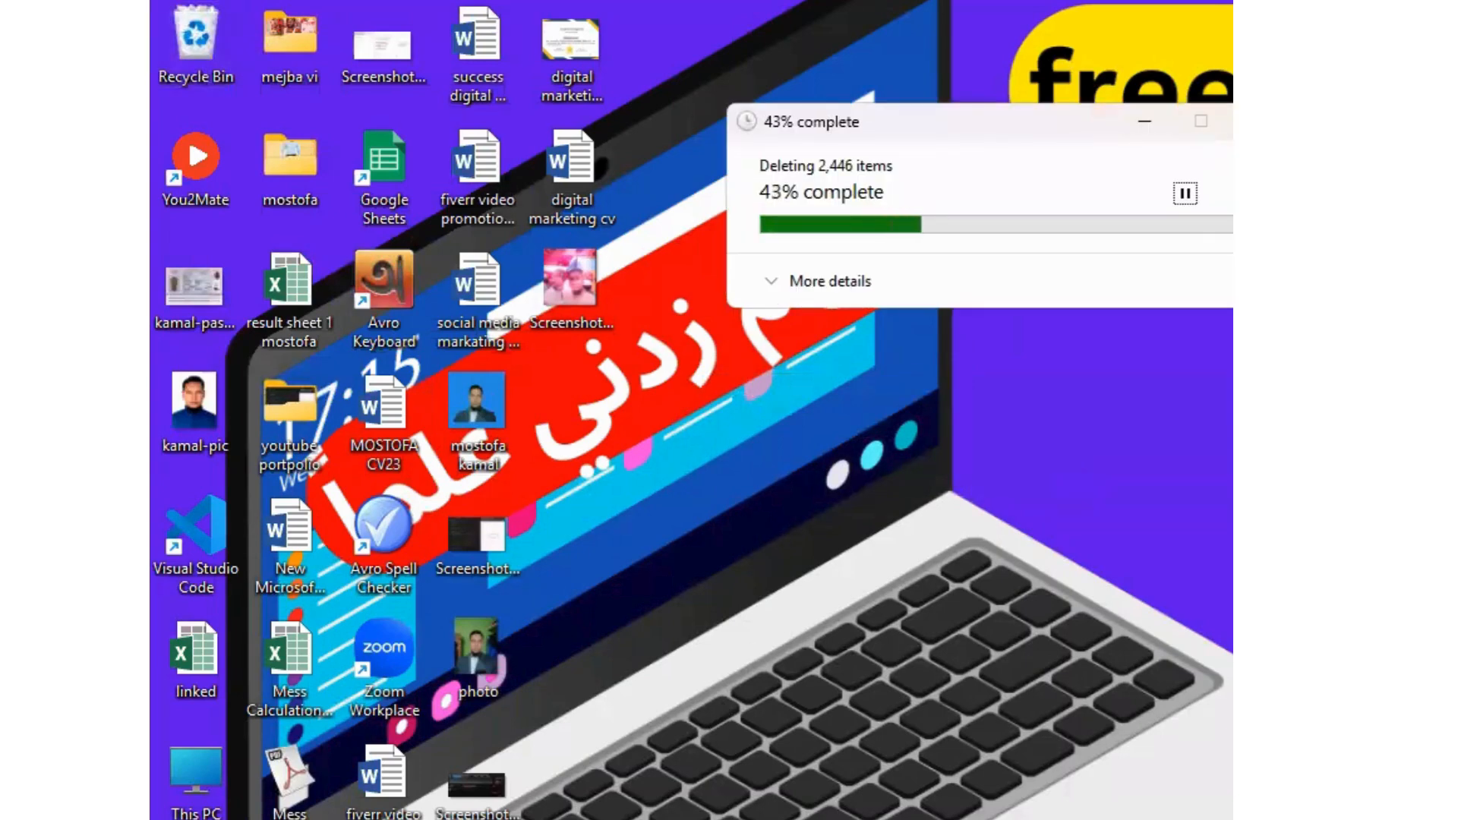